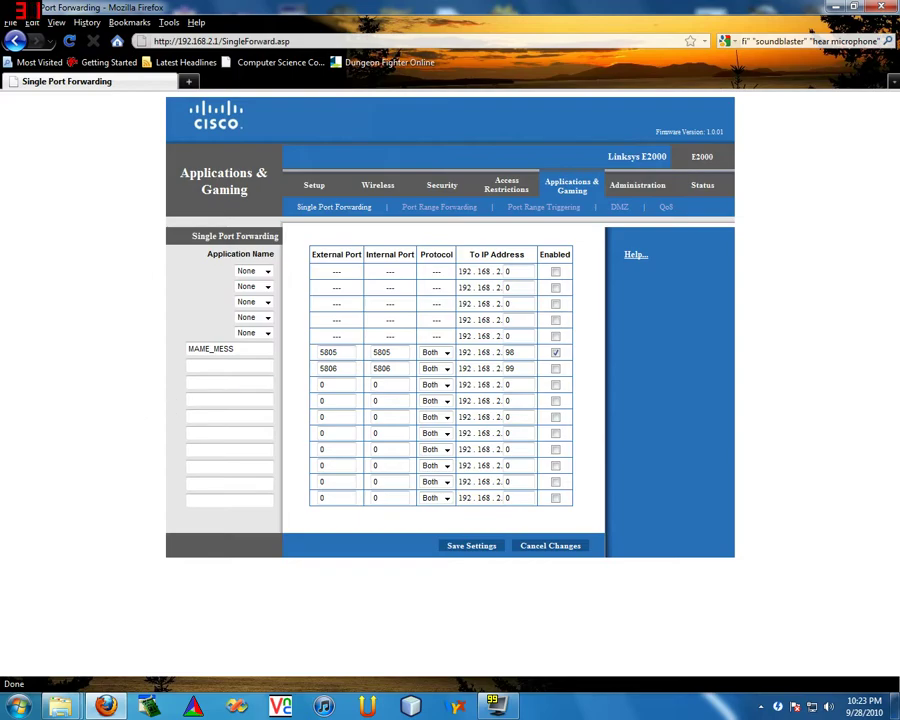
Enter 5805 as the external port of the MAME_MESS forwarding rule and check its name and internal port
key(Tab)
text(5805)
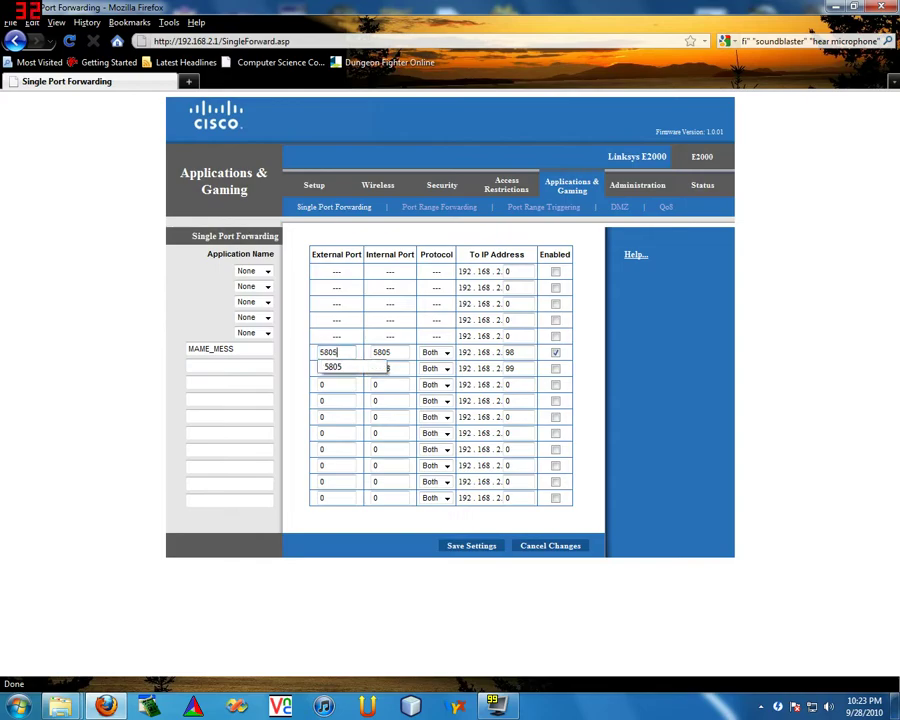
key(ctrl+a)
click(240, 349)
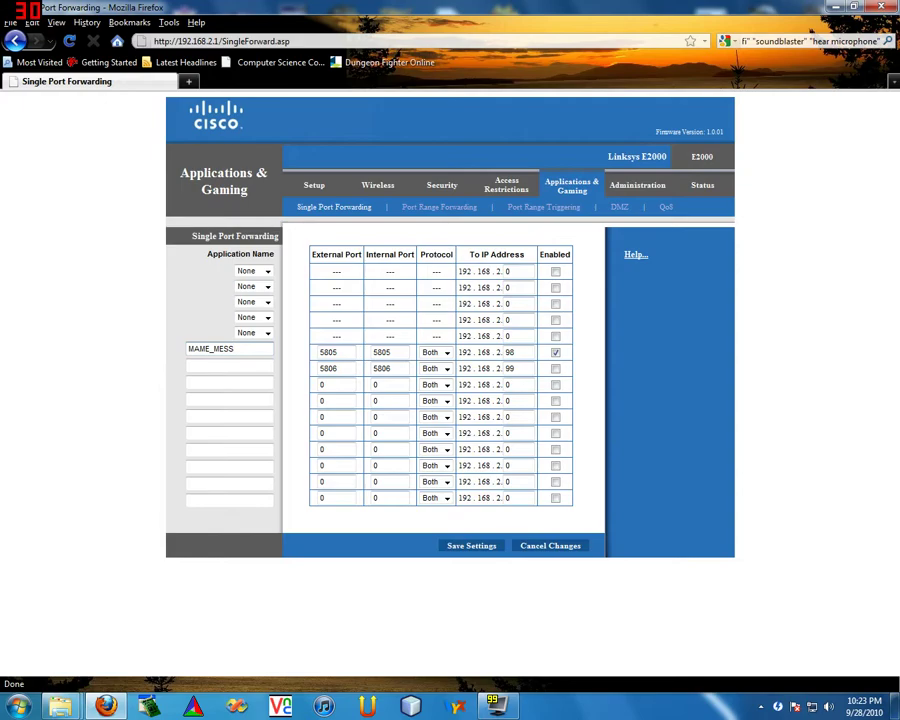
drag(238, 350, 182, 351)
click(139, 352)
click(387, 352)
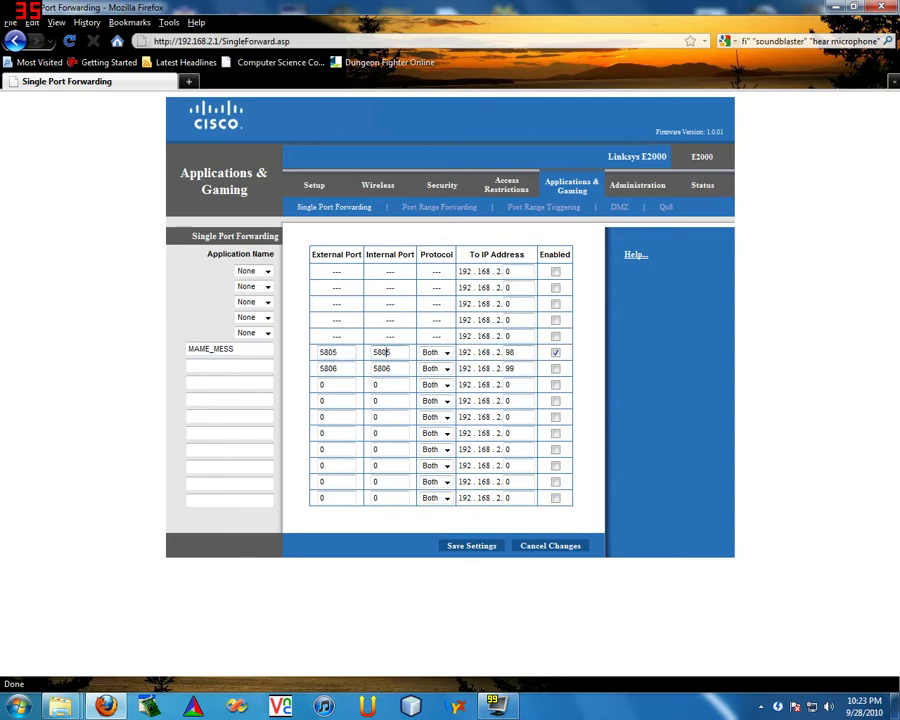
Switch to the ClientServerMAME folder in Windows Explorer, look through its roms subfolder and return to the parent folder
mouse_move(72, 710)
click(84, 644)
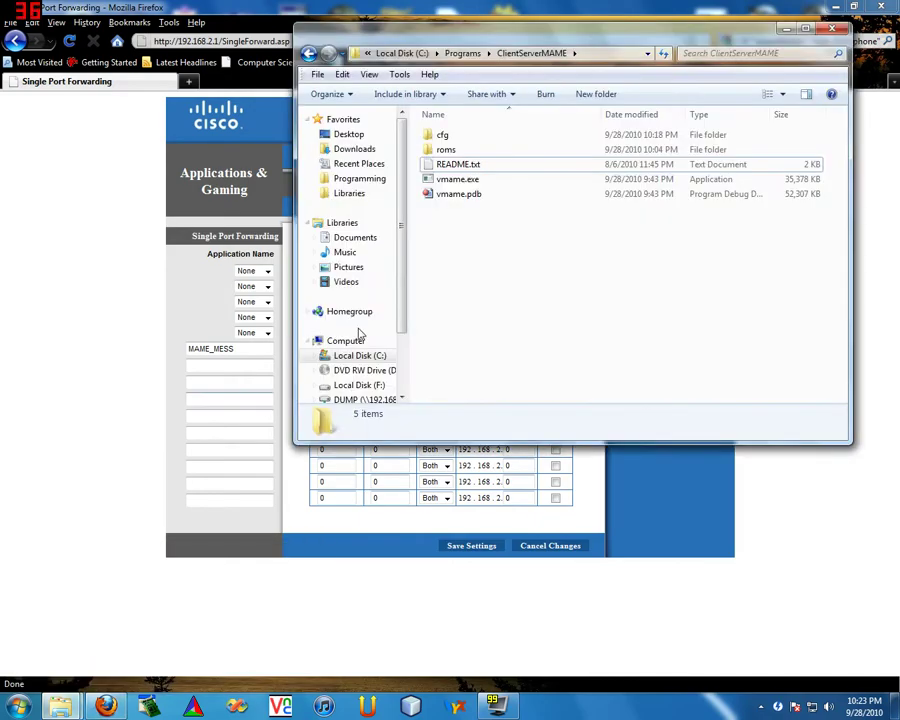
drag(508, 42, 278, 156)
drag(267, 347, 246, 370)
double_click(214, 266)
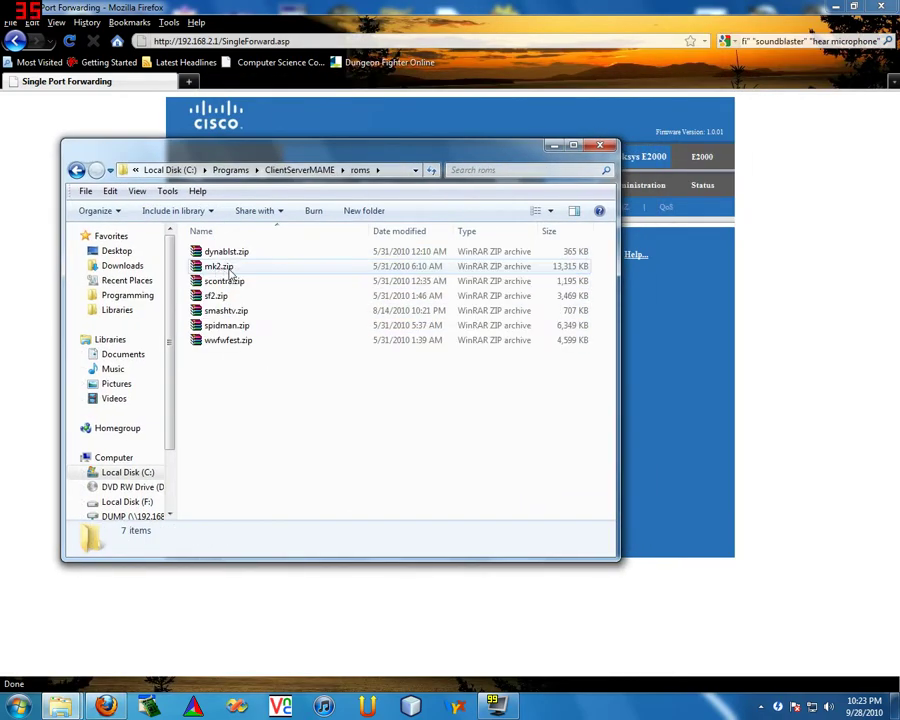
click(300, 170)
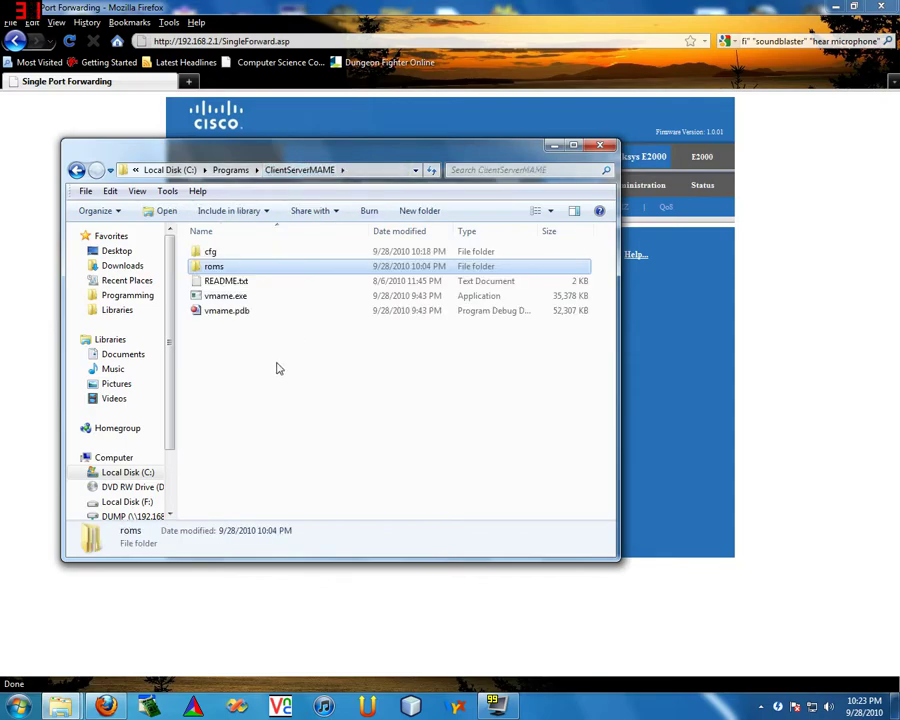
click(268, 378)
Open a Command Prompt window and move it clear of the ClientServerMAME file list
key(super)
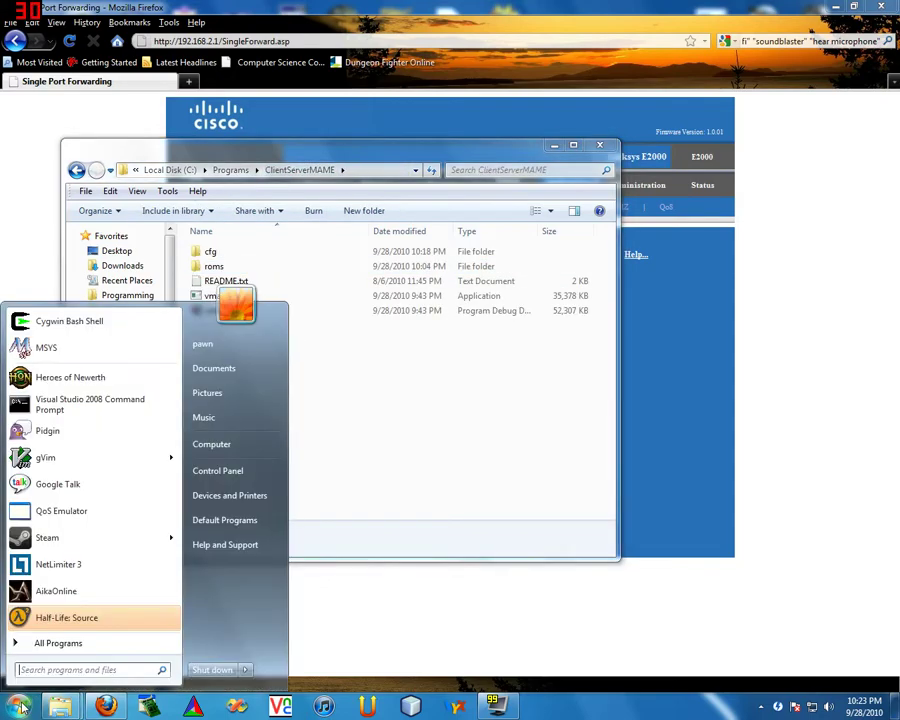
click(384, 454)
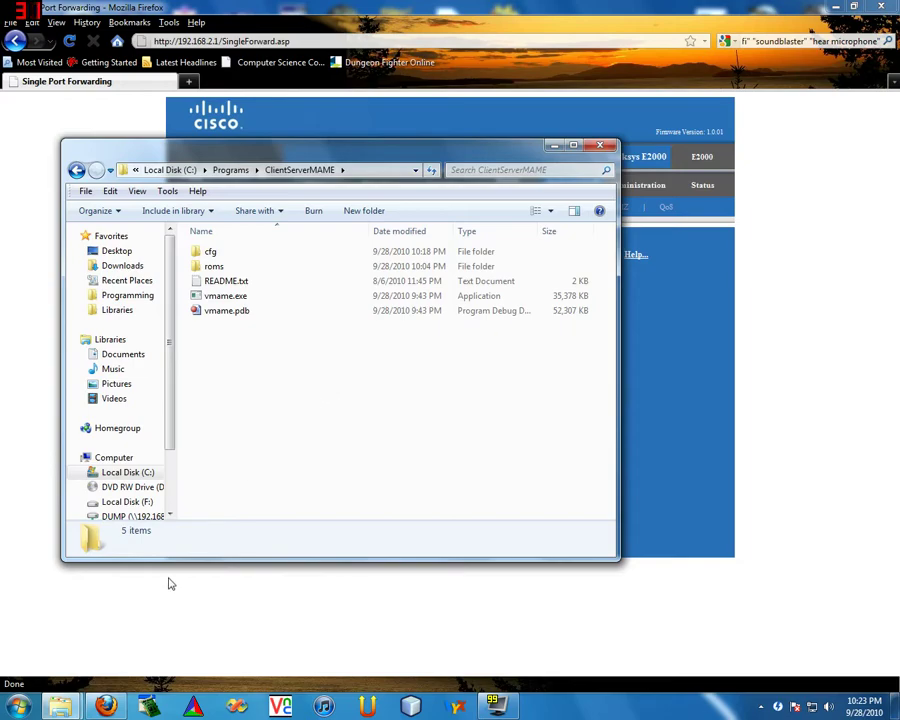
click(14, 705)
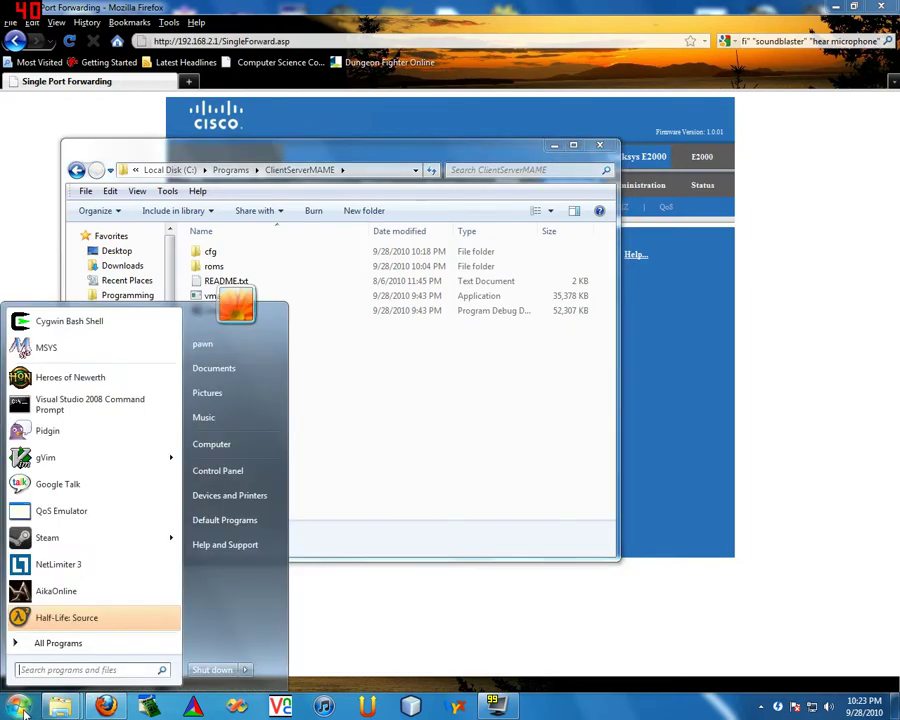
click(66, 672)
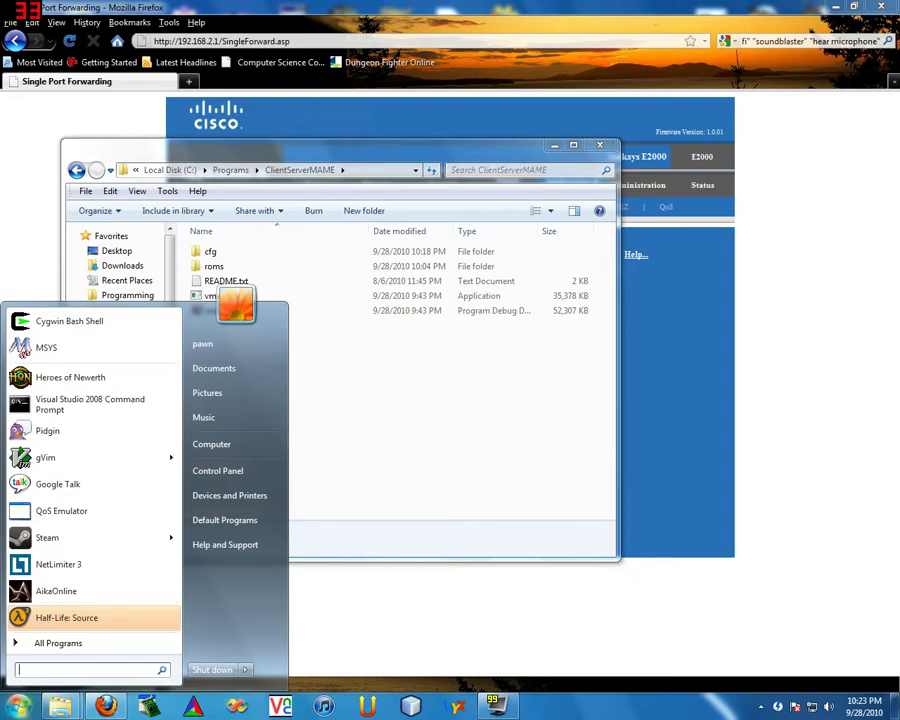
text(cmd)
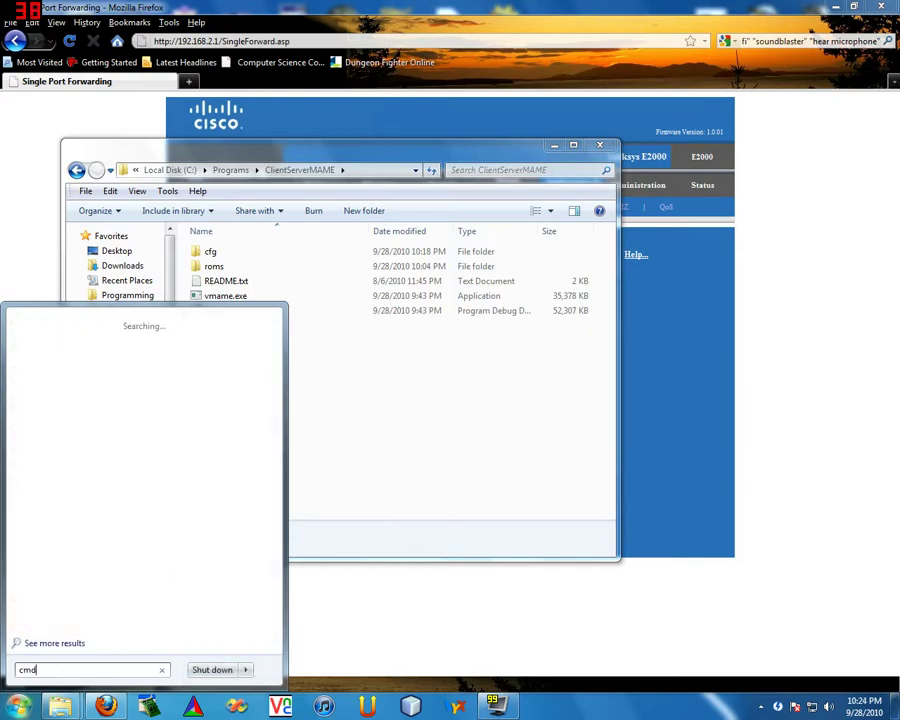
key(Return)
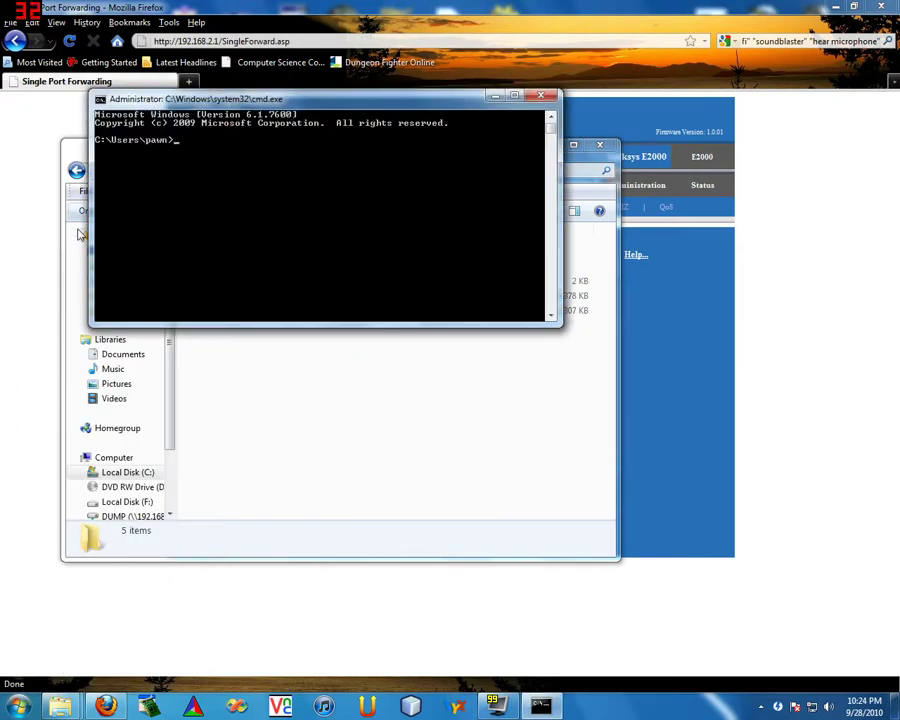
drag(247, 102, 419, 371)
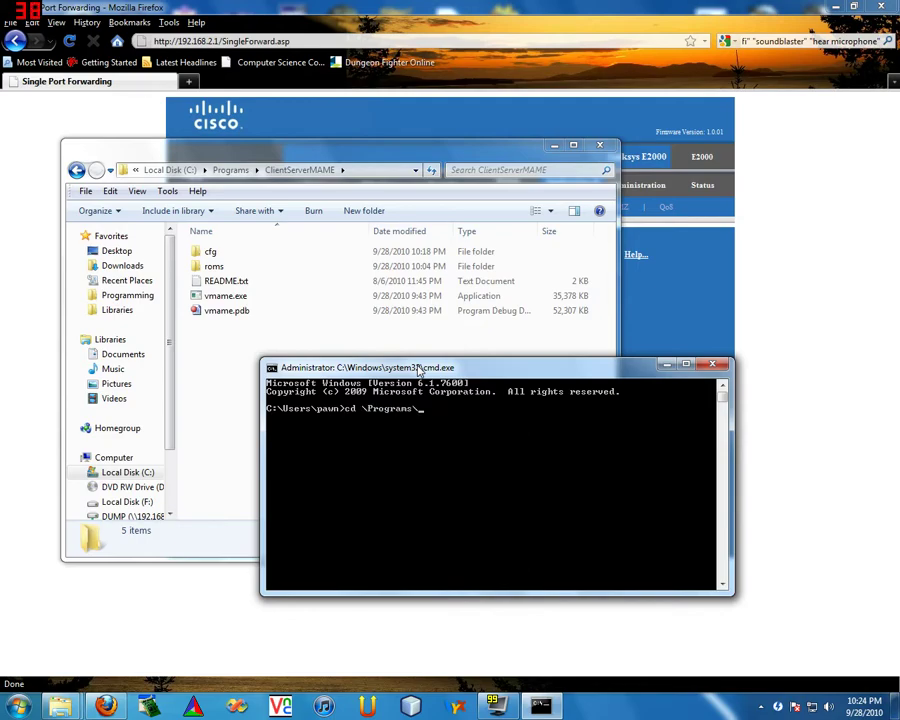
Change to \Programs\ClientServerMAME, run vmame.exe -cc to create the configuration file, and move the console away from the file list
text(cd \Programs\Cli)
key(Tab)
key(Return)
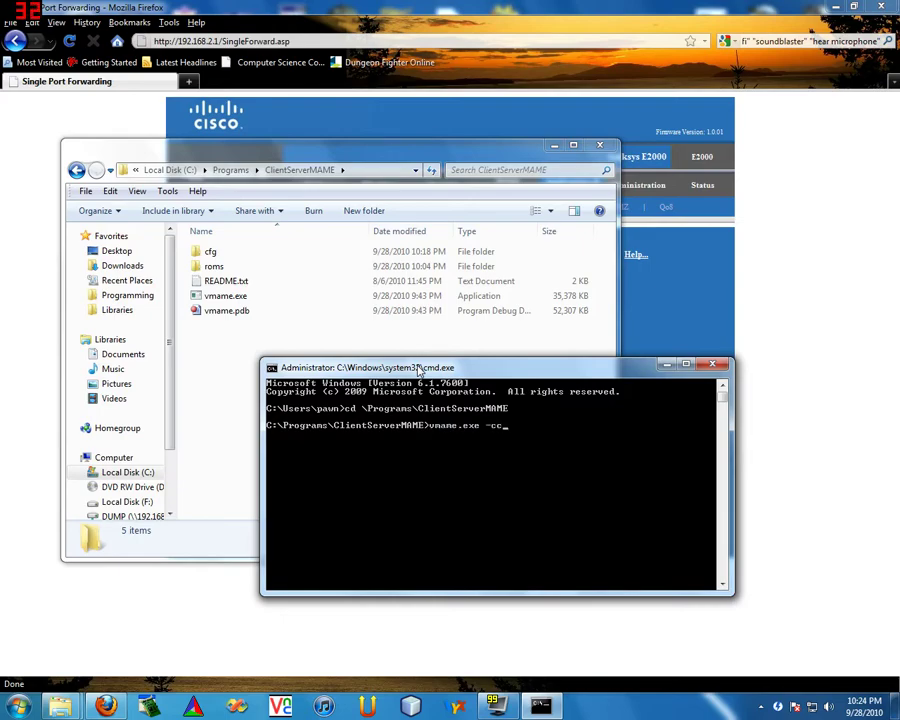
key(Return)
drag(420, 370, 505, 376)
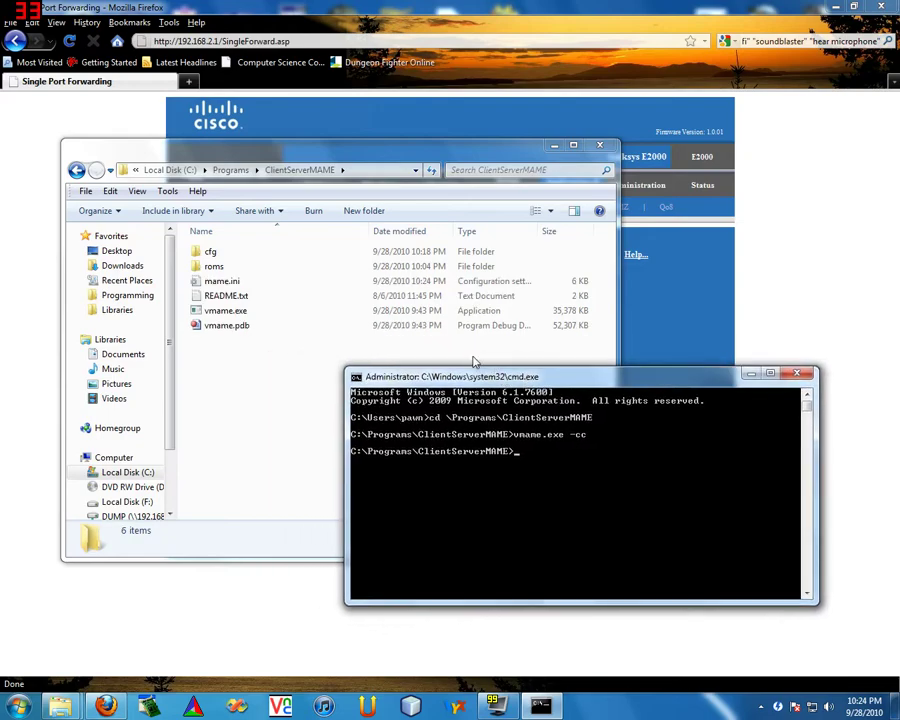
Open mame.ini from the ClientServerMAME folder in Vim and move the editor window clear of the file list
click(218, 285)
right_click(218, 287)
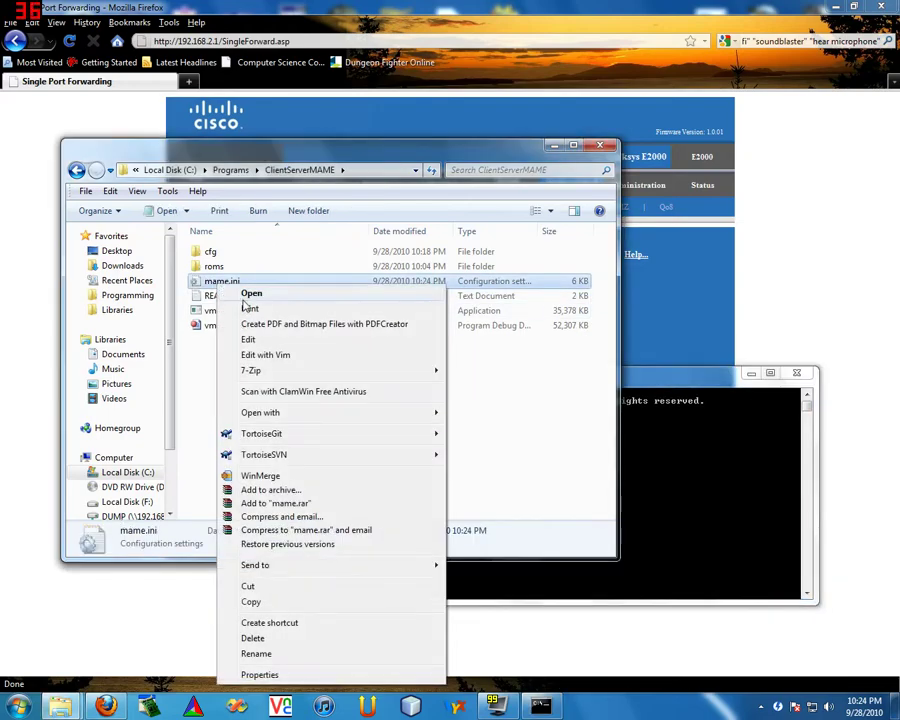
click(281, 357)
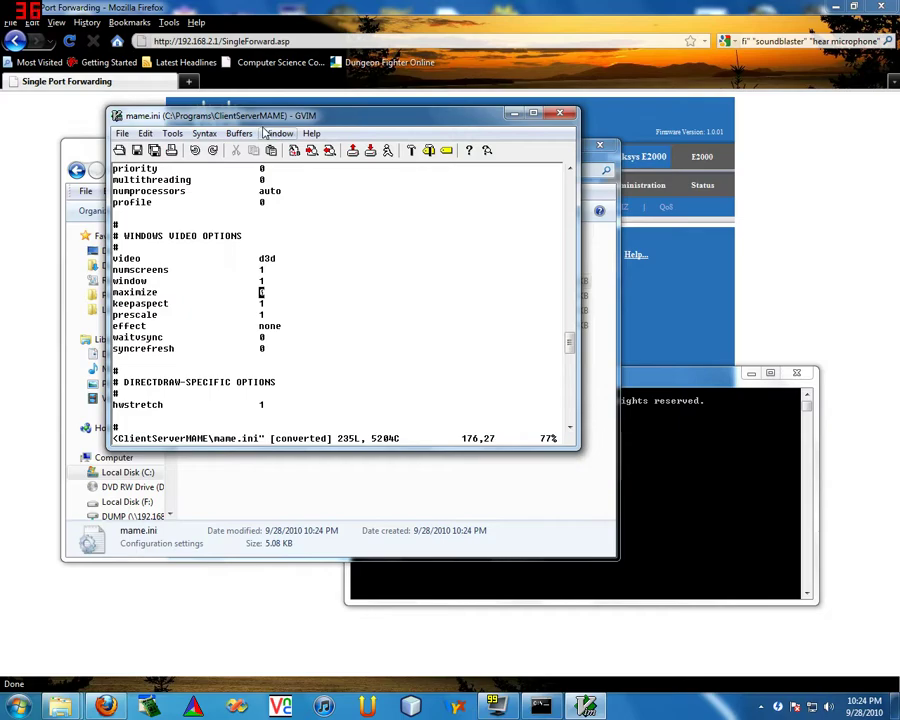
drag(263, 119, 436, 66)
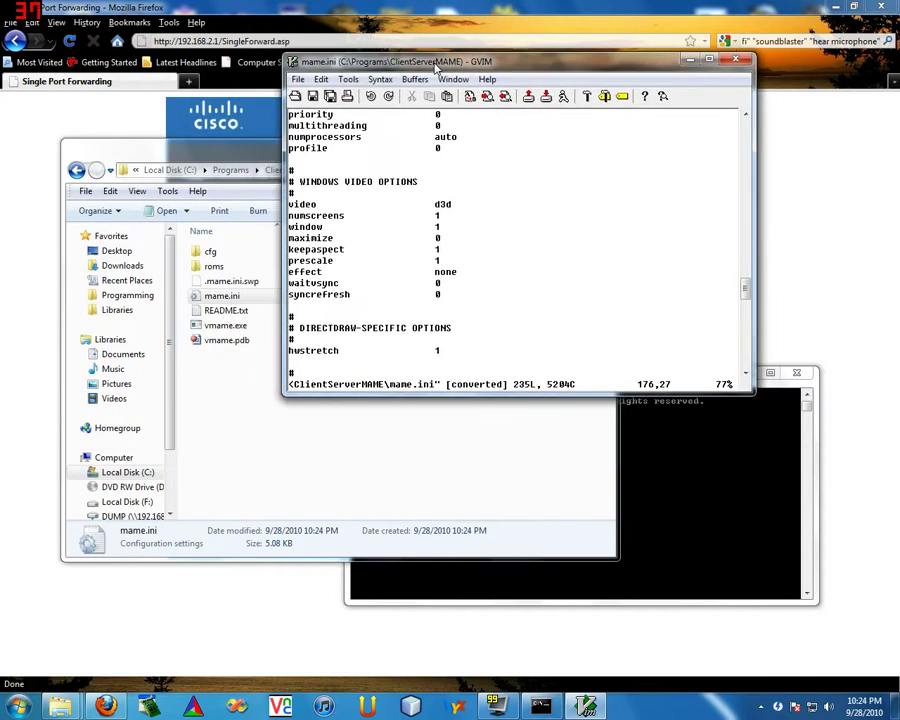
Examine the window and maximize settings under Windows Video Options in mame.ini
click(463, 192)
scroll(464, 214, up, 9)
scroll(464, 218, down, 8)
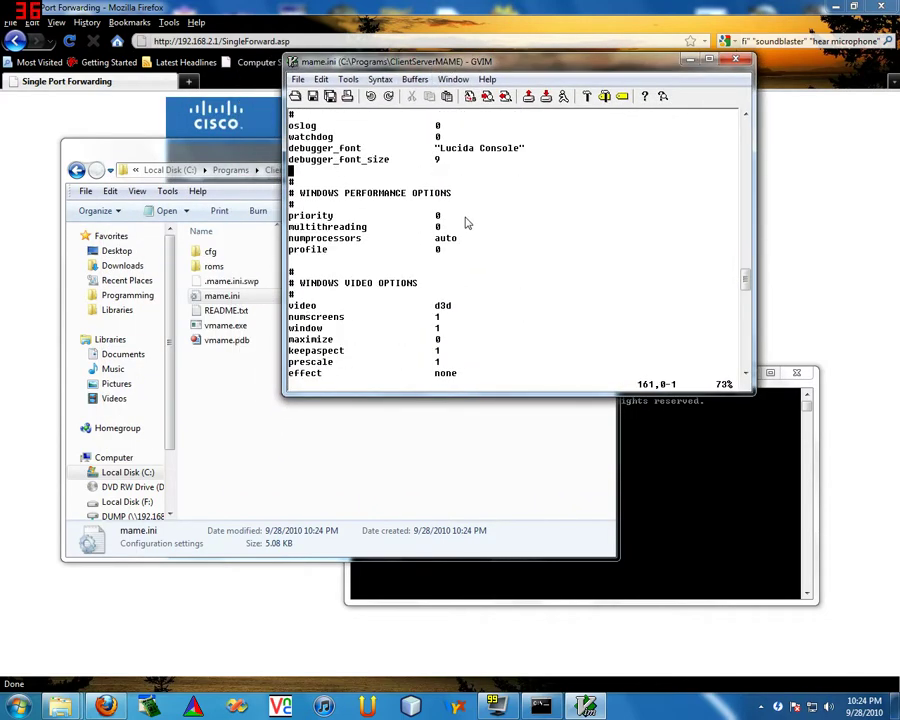
drag(289, 261, 476, 281)
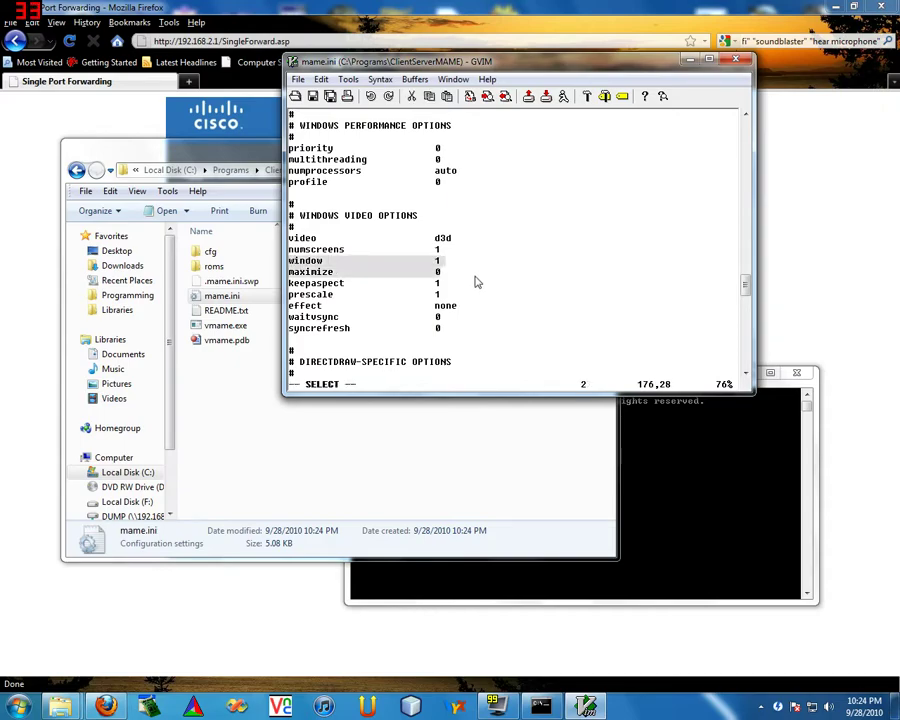
click(458, 272)
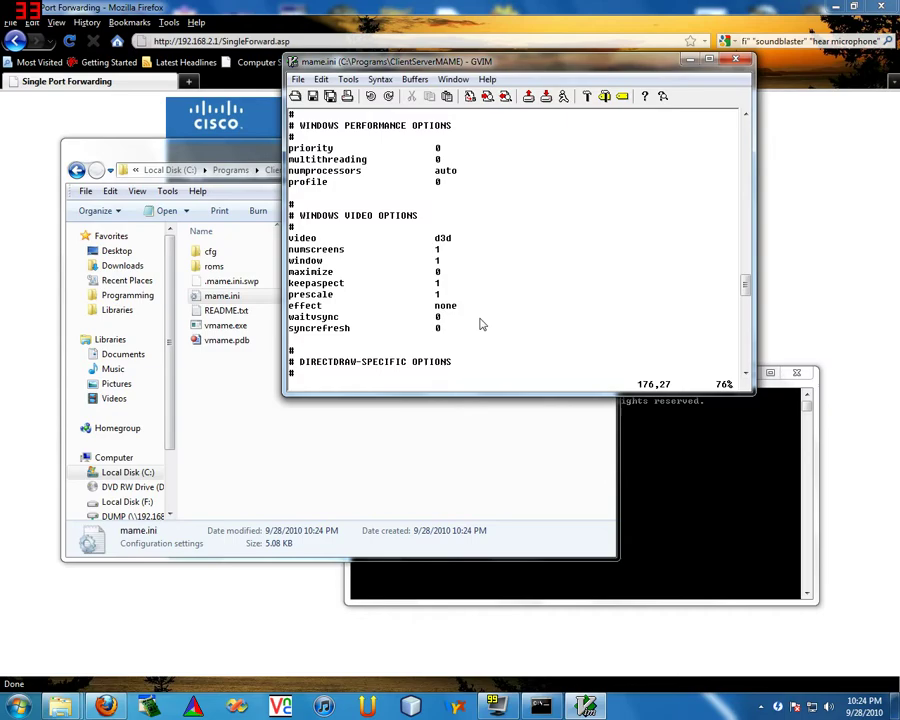
click(545, 440)
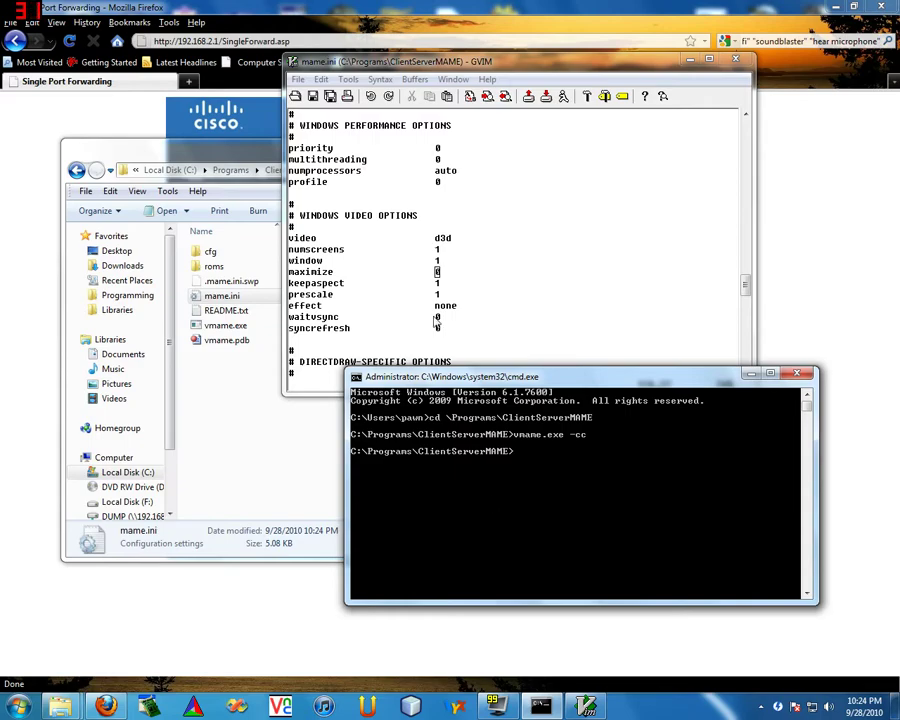
drag(289, 261, 441, 262)
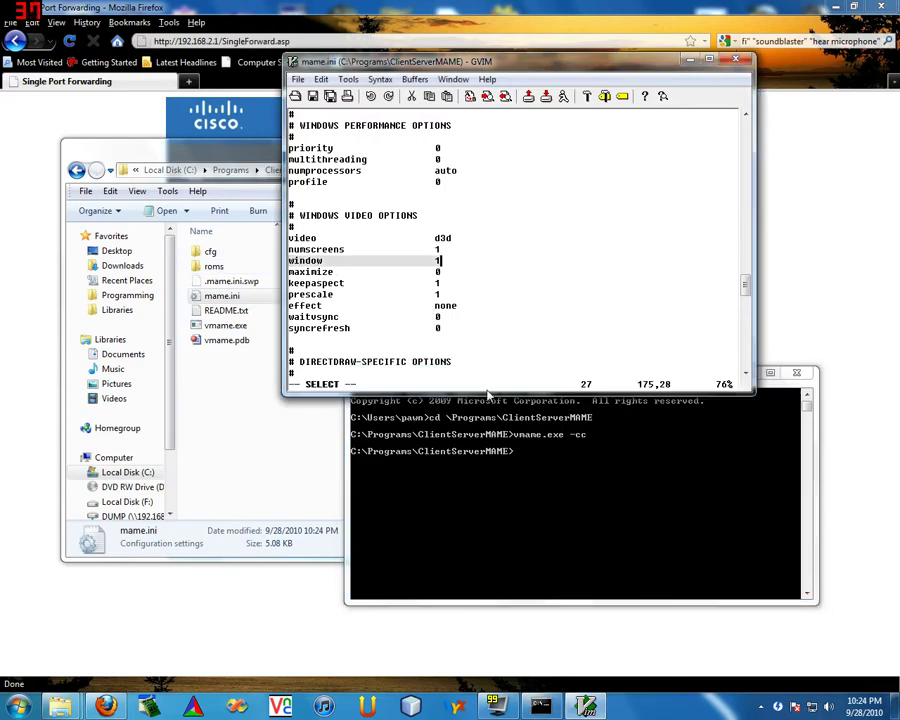
click(488, 400)
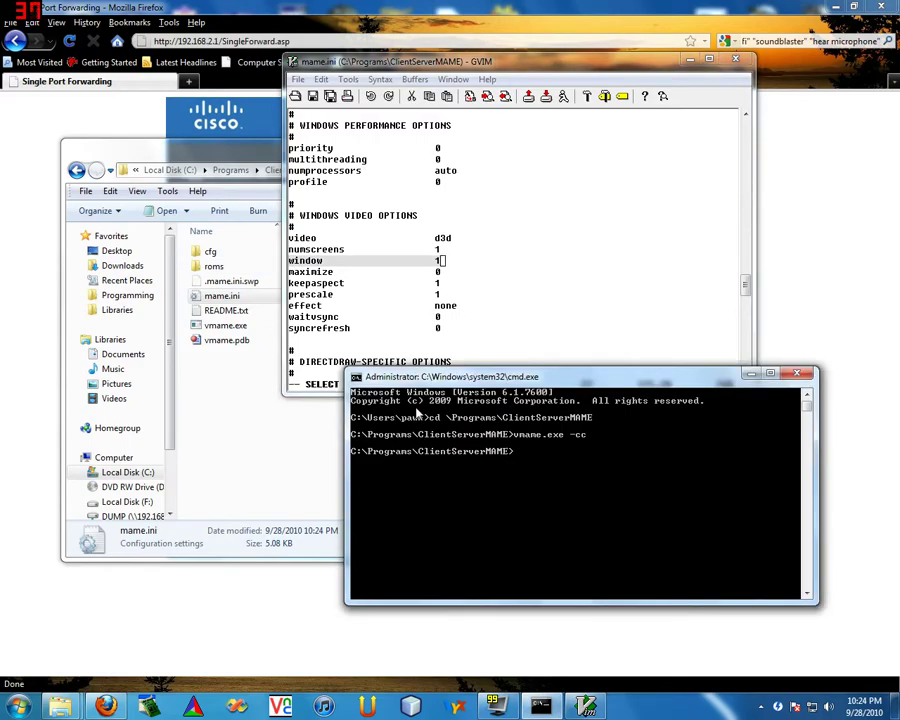
click(450, 279)
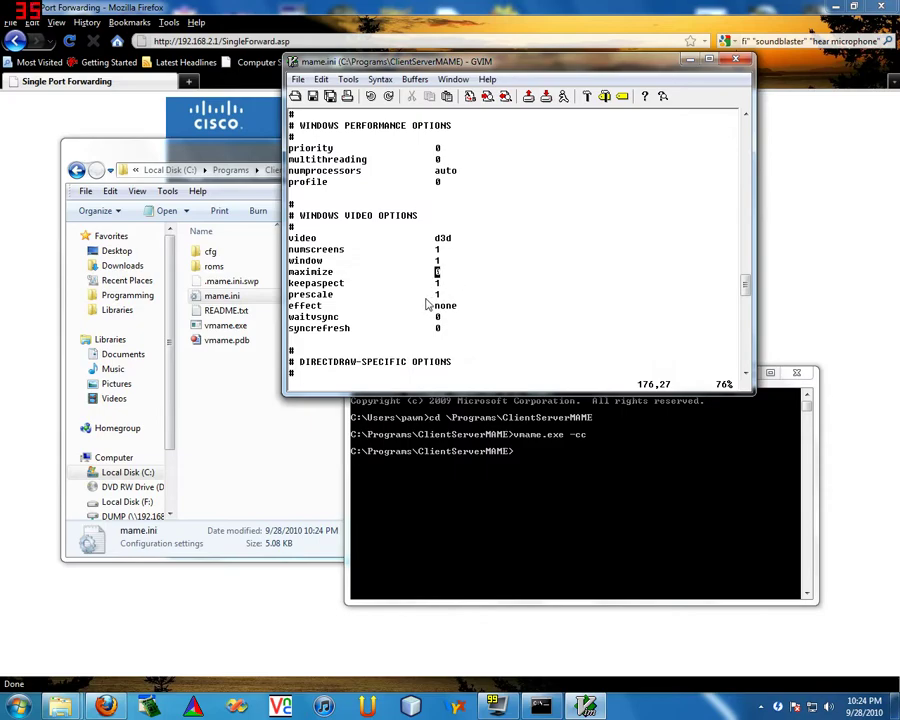
Find the Core Misc Options in mame.ini and highlight the network settings from server through synctransferseconds
scroll(428, 304, down, 18)
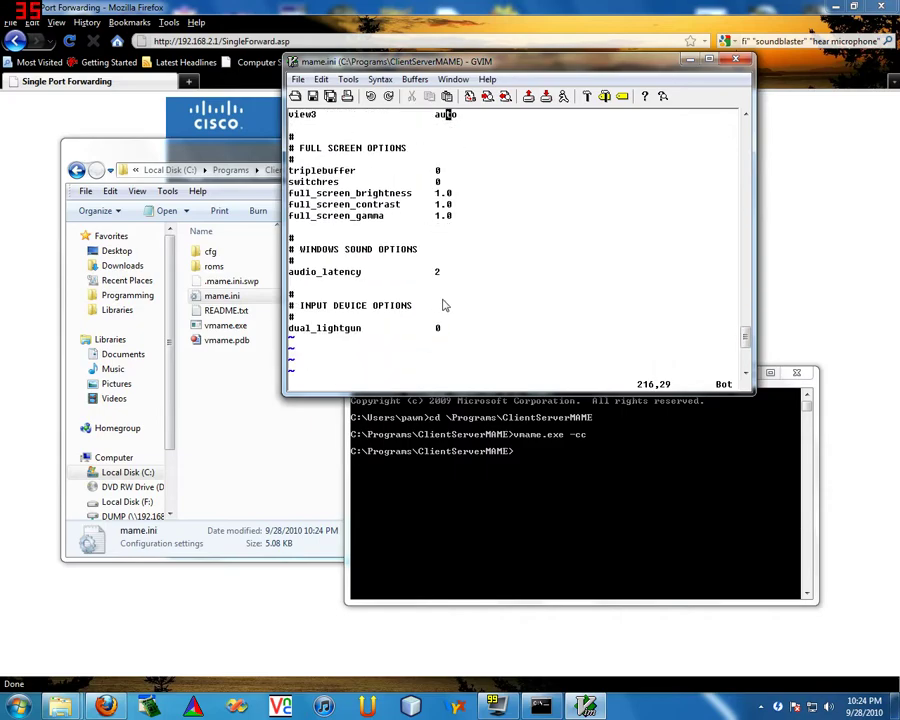
scroll(445, 305, up, 20)
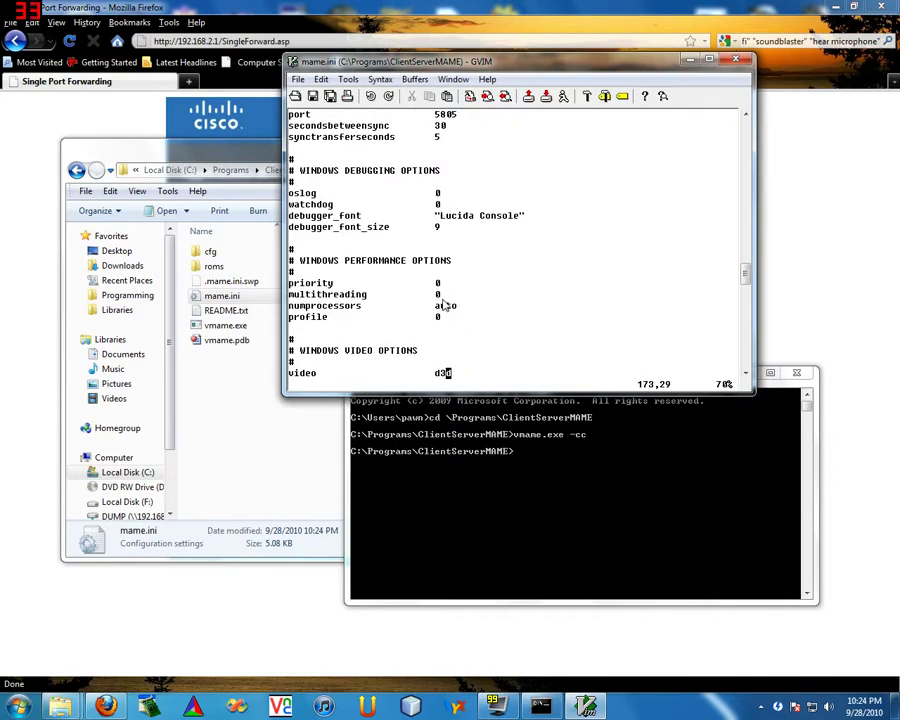
scroll(445, 305, up, 3)
scroll(445, 305, down, 4)
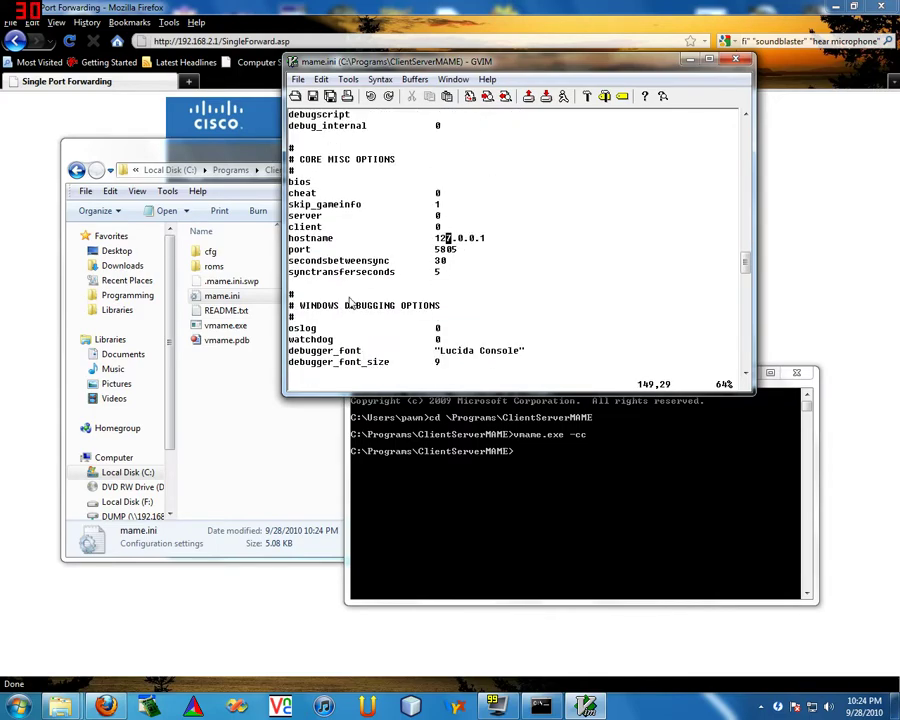
drag(288, 215, 510, 277)
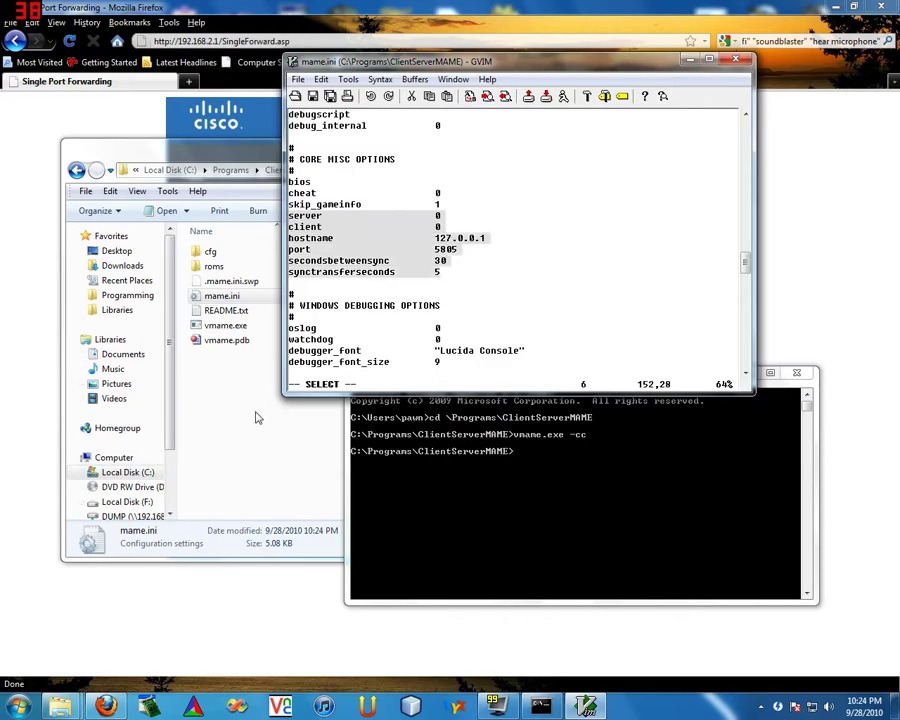
Move the existing console below the editor and open a second Command Prompt window beside it
click(518, 477)
drag(508, 378, 518, 425)
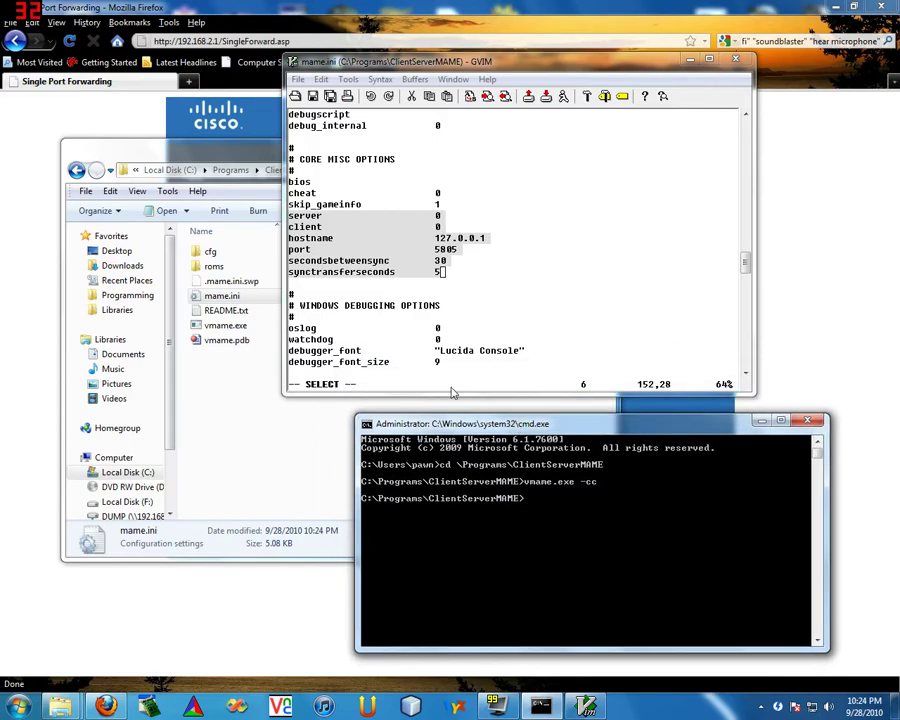
click(18, 706)
click(56, 669)
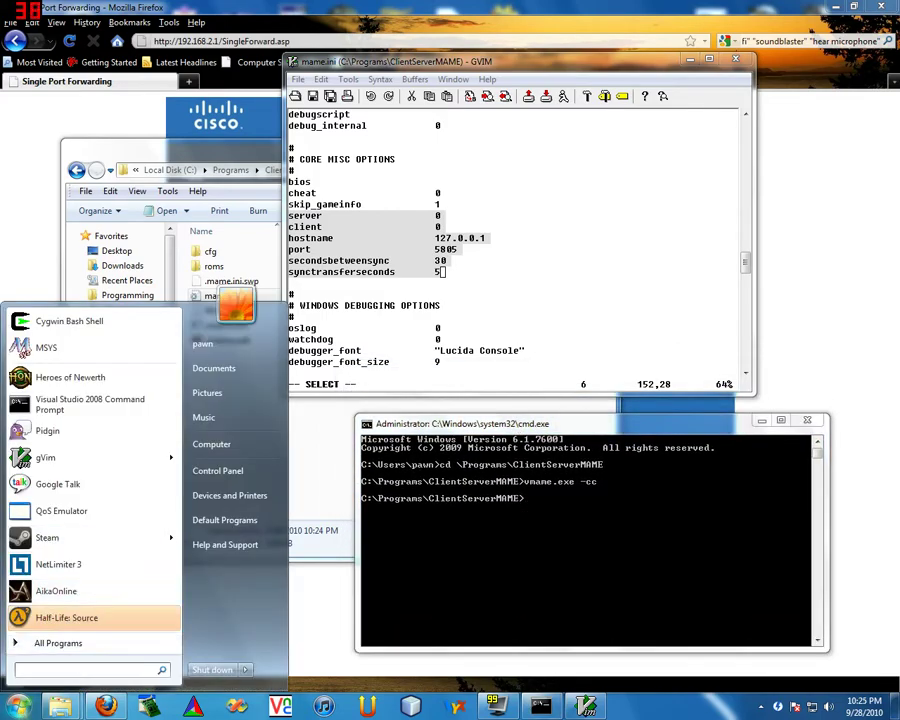
text(cmd)
key(Return)
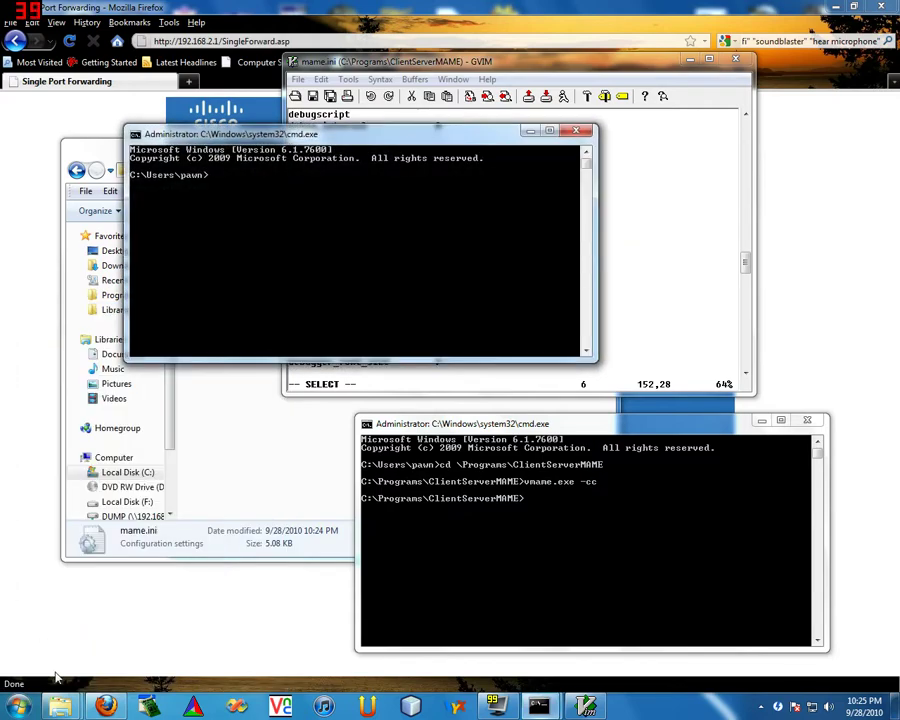
drag(288, 139, 255, 153)
Change the second console's directory to \Programs\ClientServerMAME
text(cd \)
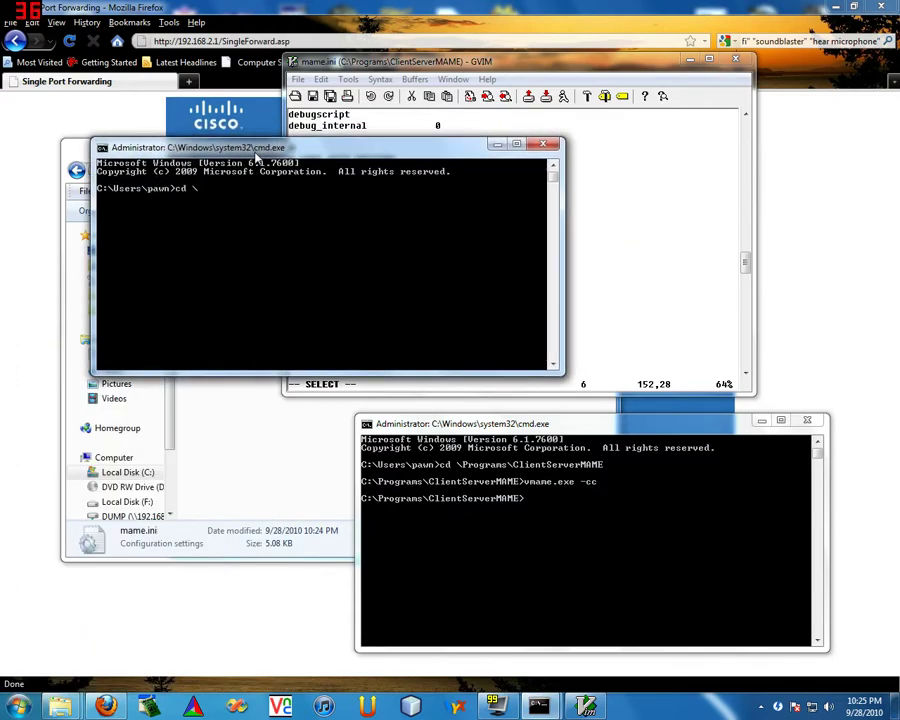
text(Programs\C)
key(Tab)
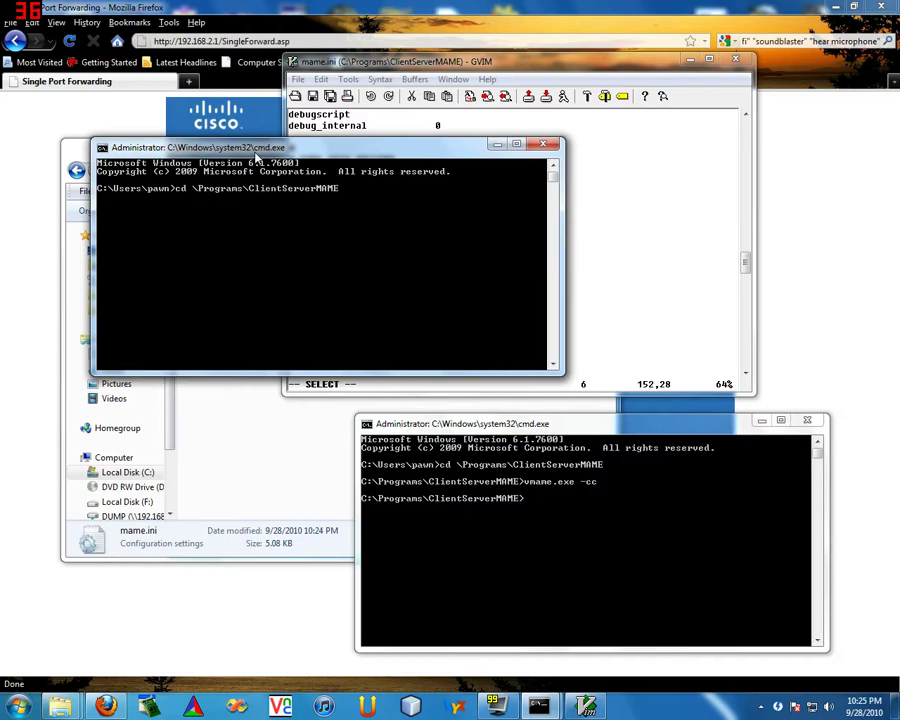
key(Return)
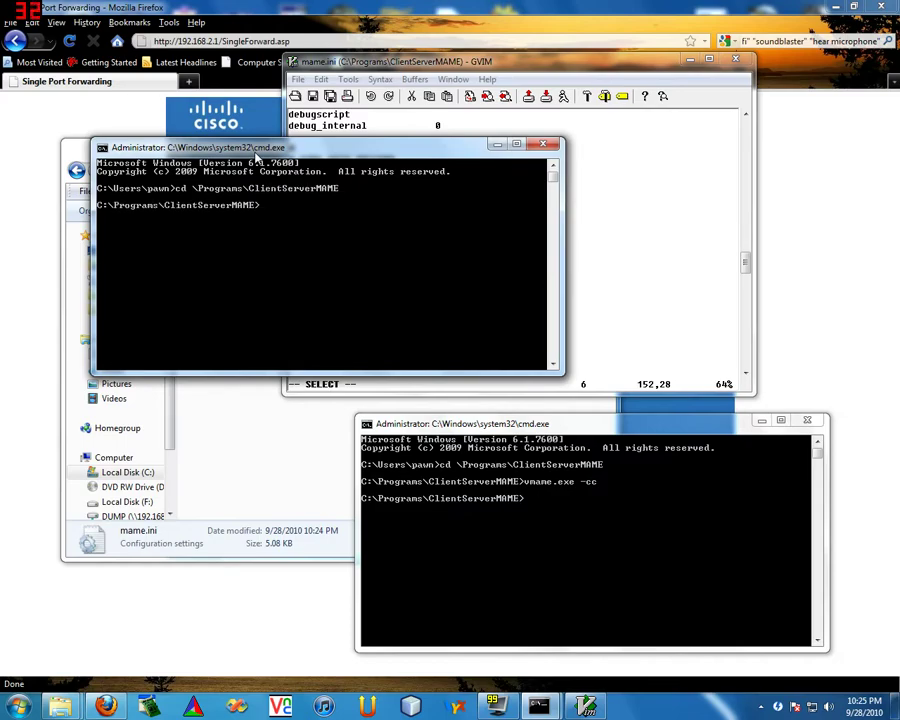
Launch the Mortal Kombat II server from the lower console with vmame.exe mk2.zip -server
click(526, 466)
text(vmame.e)
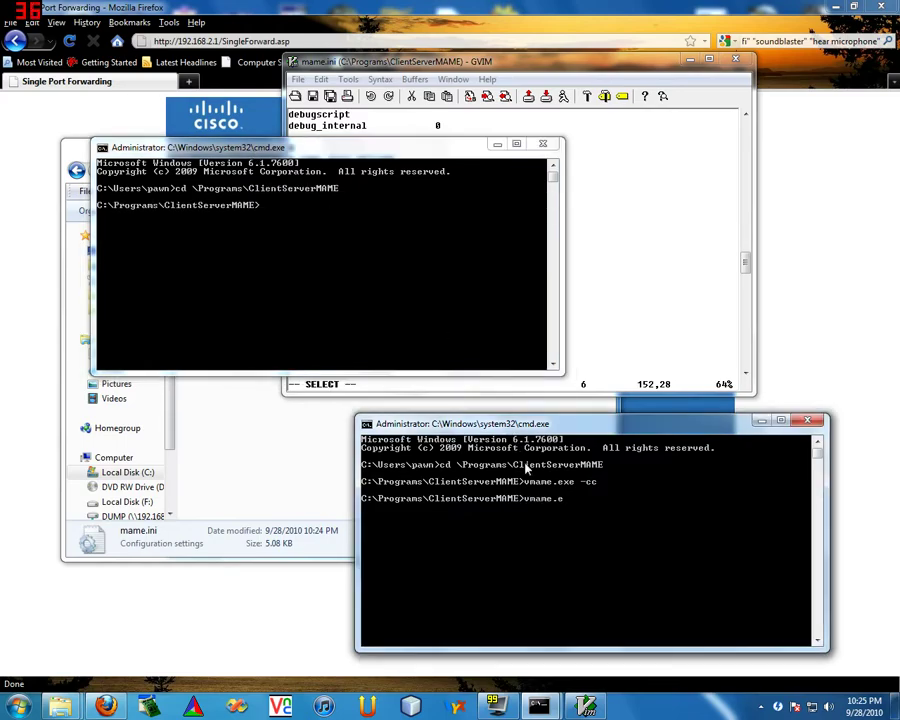
text(xe mk2.zip -server)
key(Return)
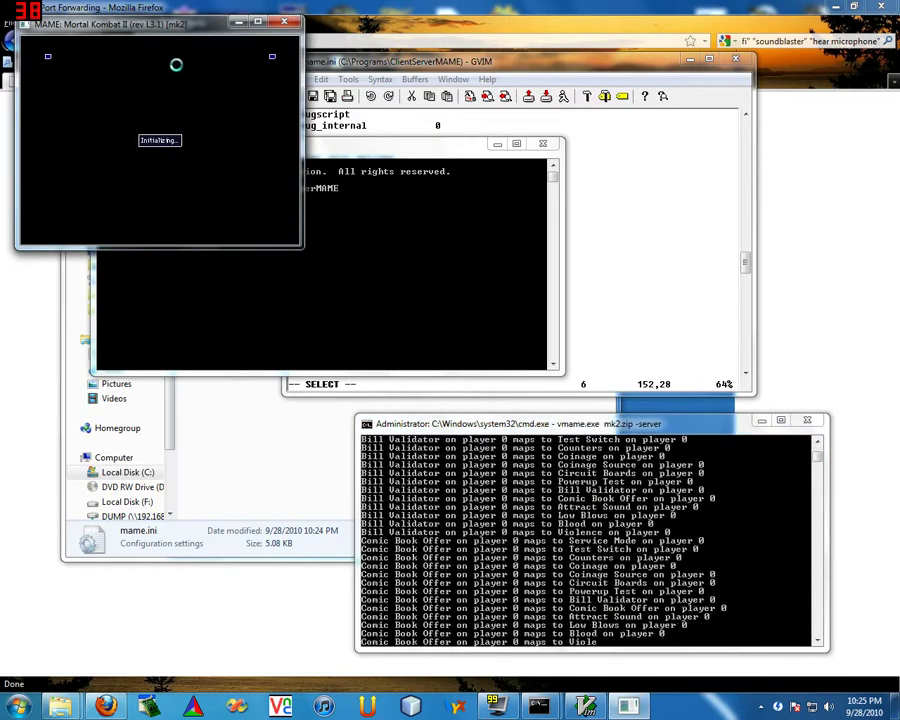
Accept the ROM notice with ok, place the server game window over its console, and continue past the startup error screen
text(ok)
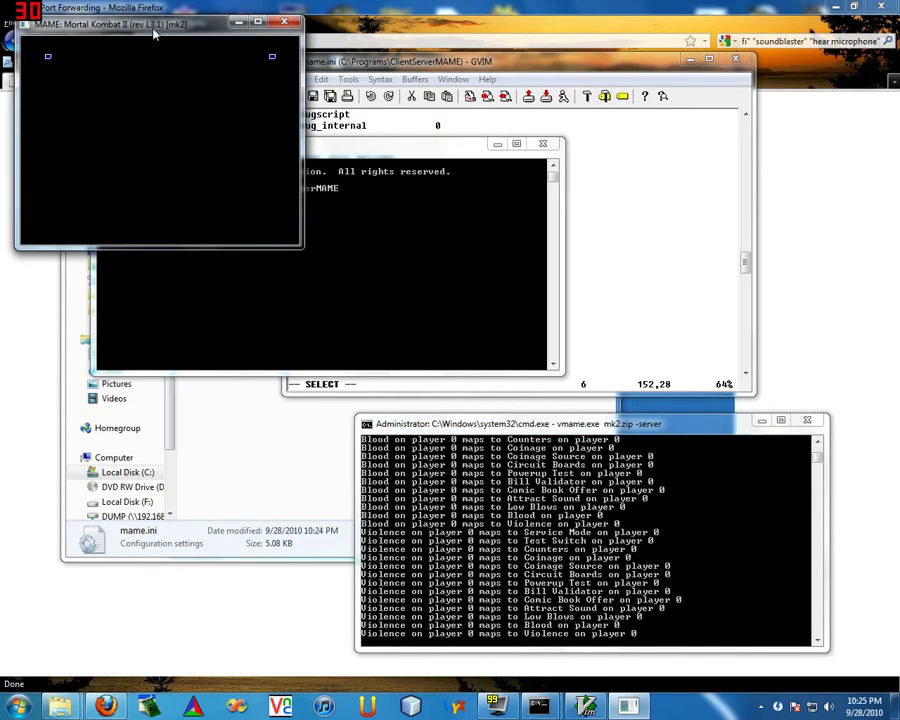
drag(129, 26, 708, 358)
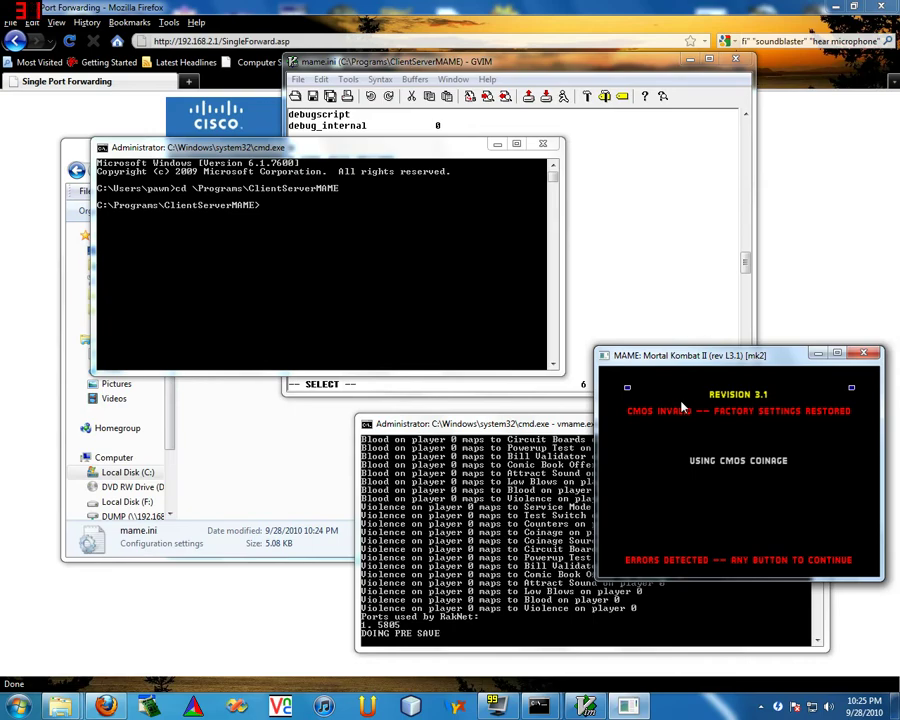
key(ctrl)
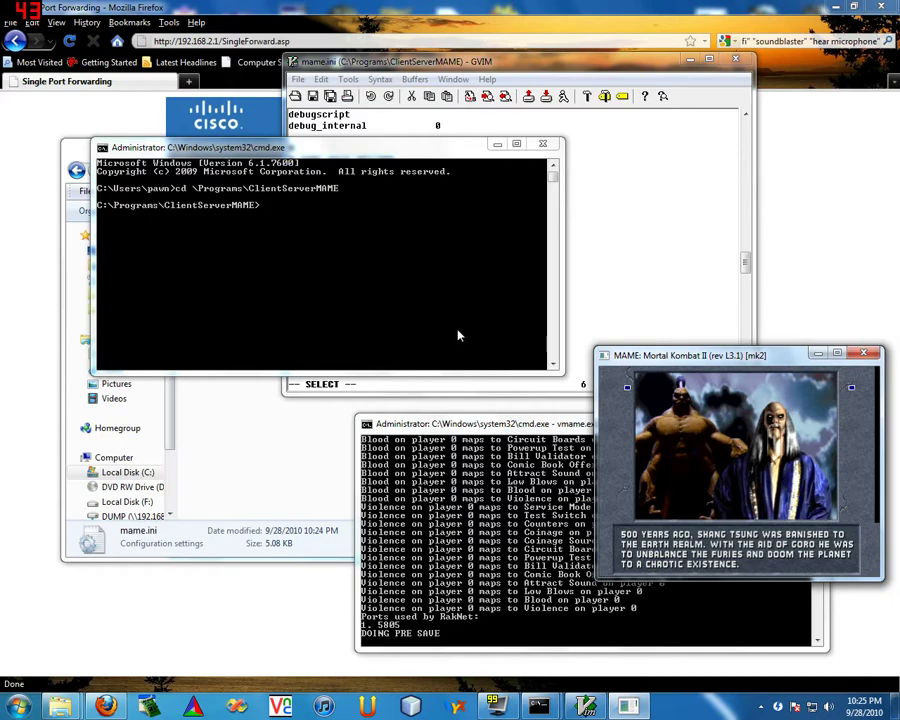
Launch the client from the upper console with vmame.exe mk2.zip -client -hostname ucfpawn.homelinux.com
click(408, 310)
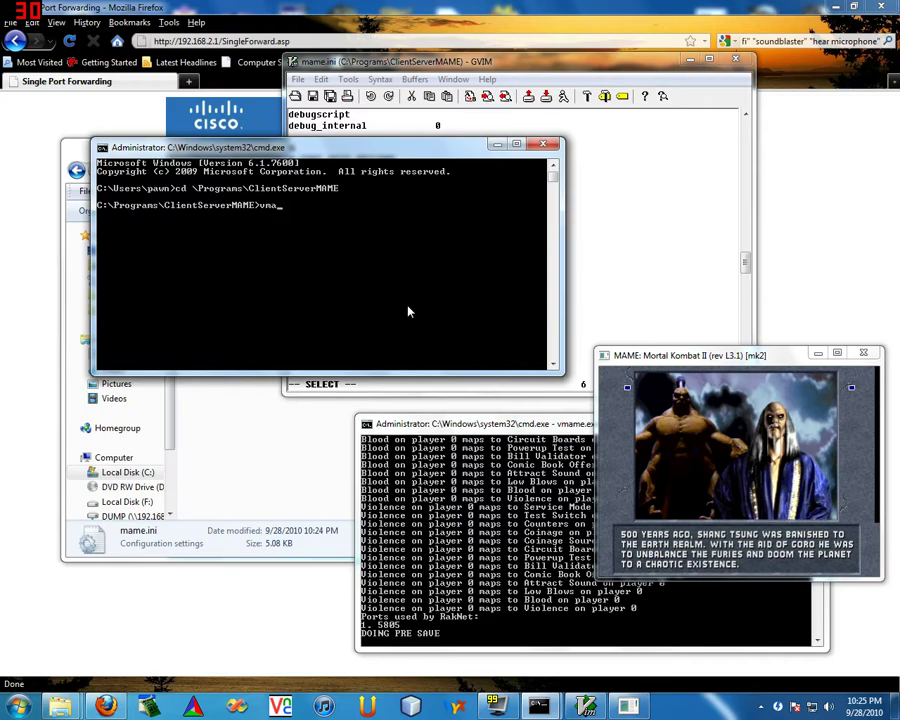
text(vmae)
key(BackSpace)
text(me.ex)
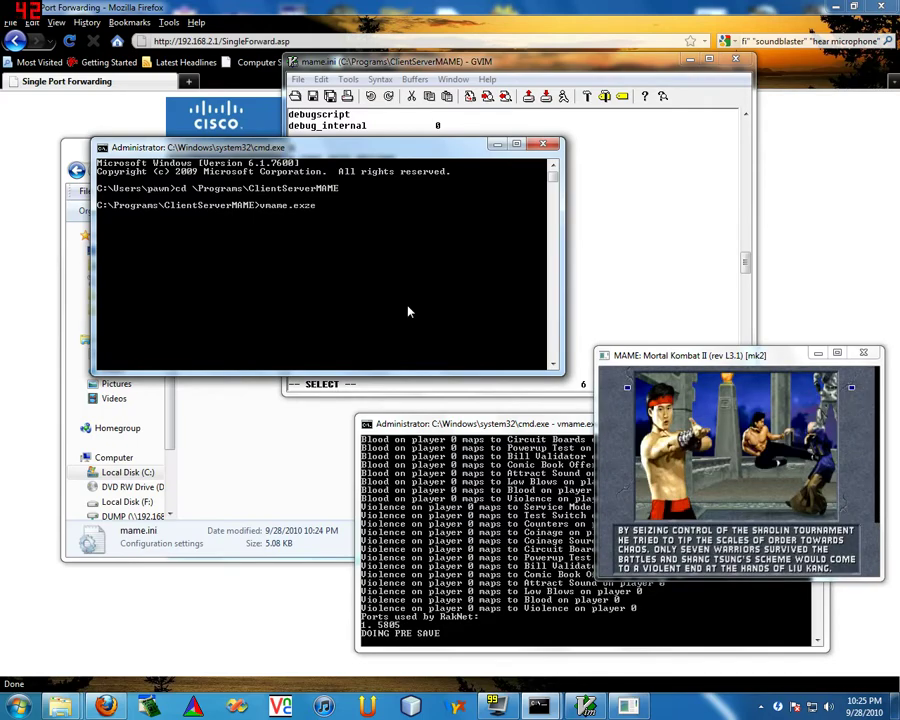
text(e mk2.zip -client -hostname )
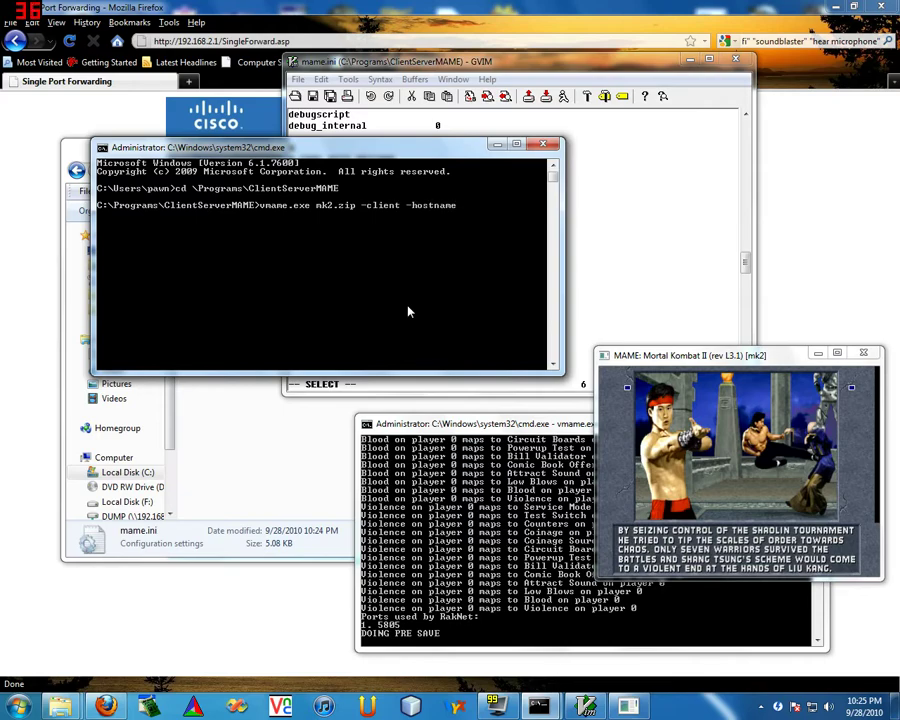
text(uc)
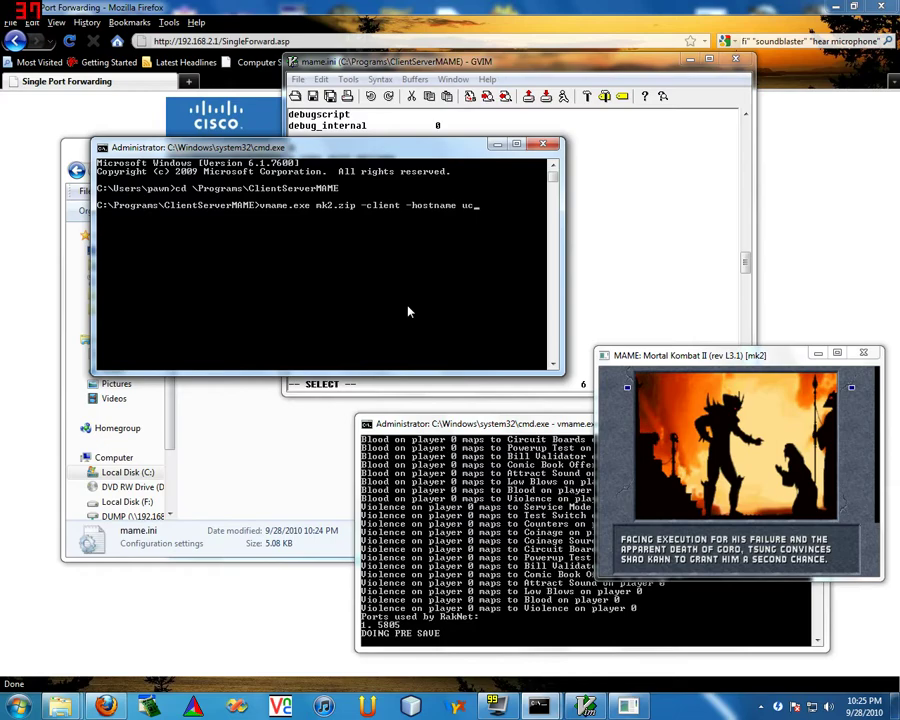
text(fpawn.homelinux.com)
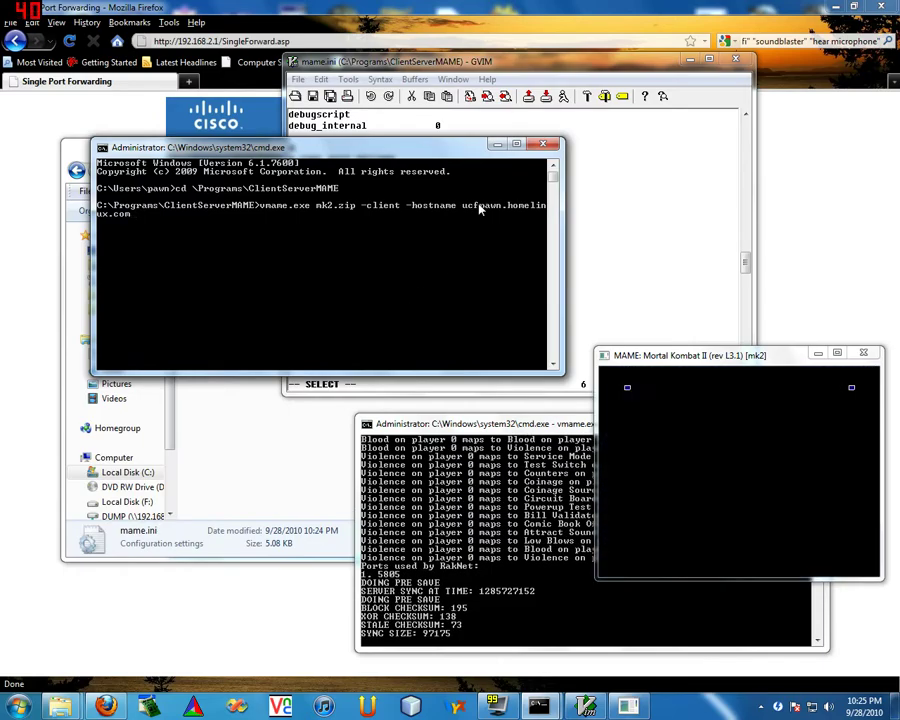
key(Return)
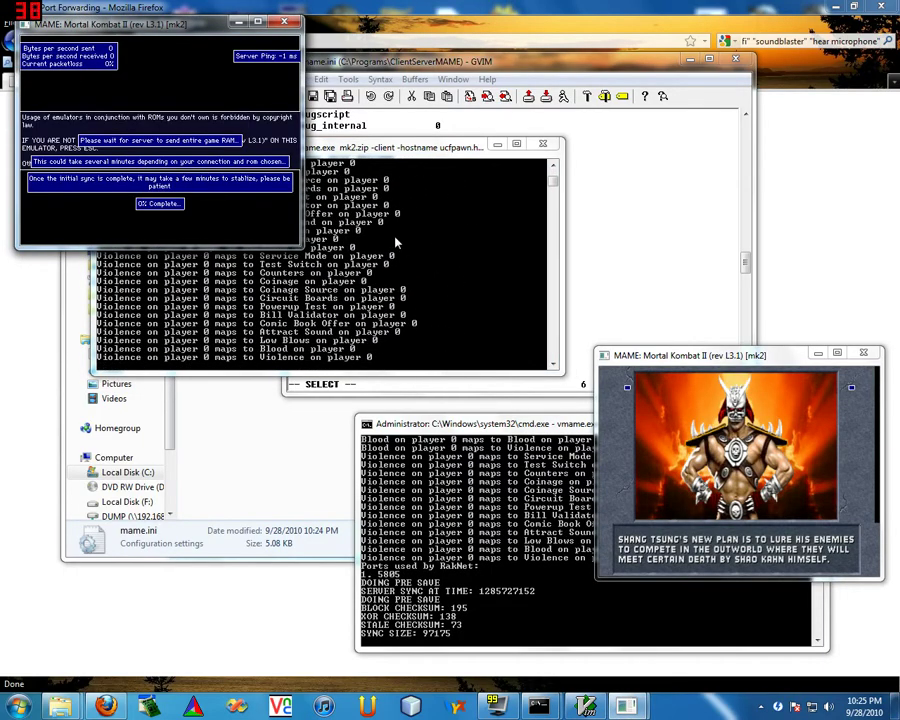
Place the client game window over its console, insert five coins and start a Mortal Kombat II game
drag(191, 29, 218, 122)
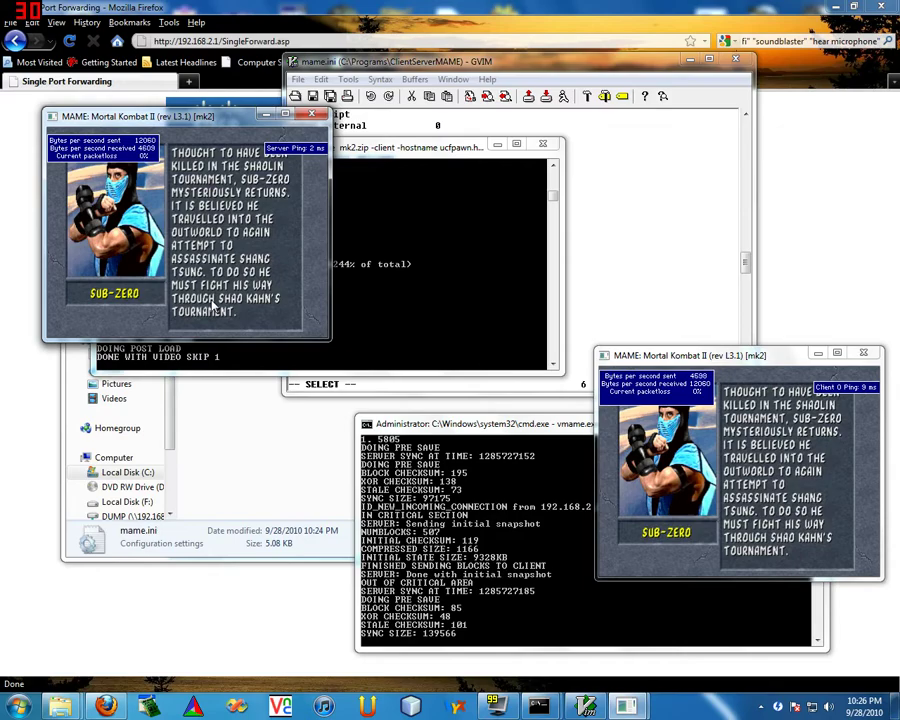
drag(203, 122, 283, 154)
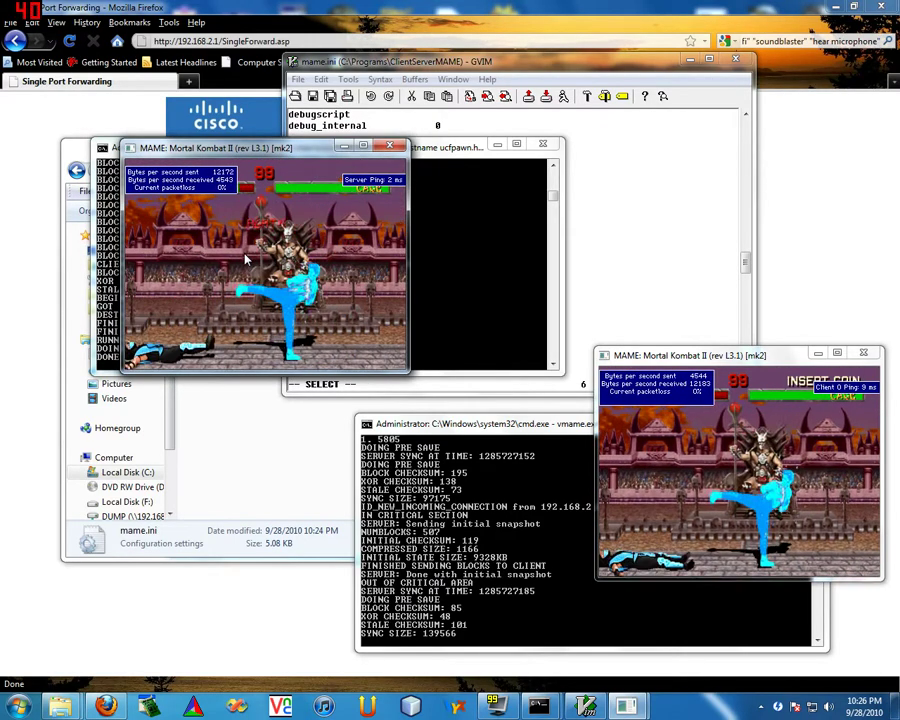
key(5)
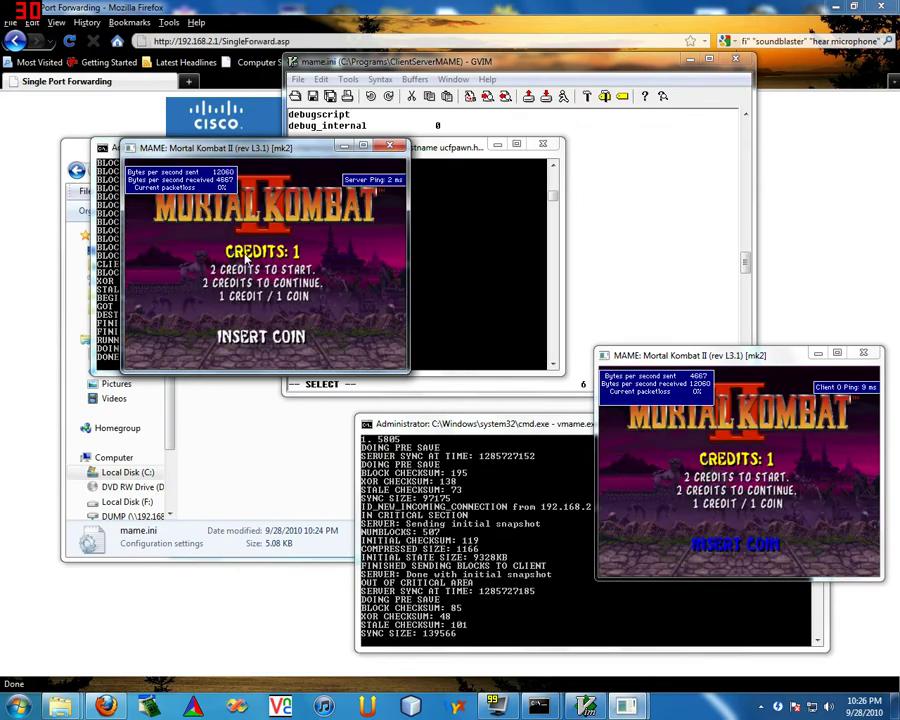
key(5)
key(5)
key(5)
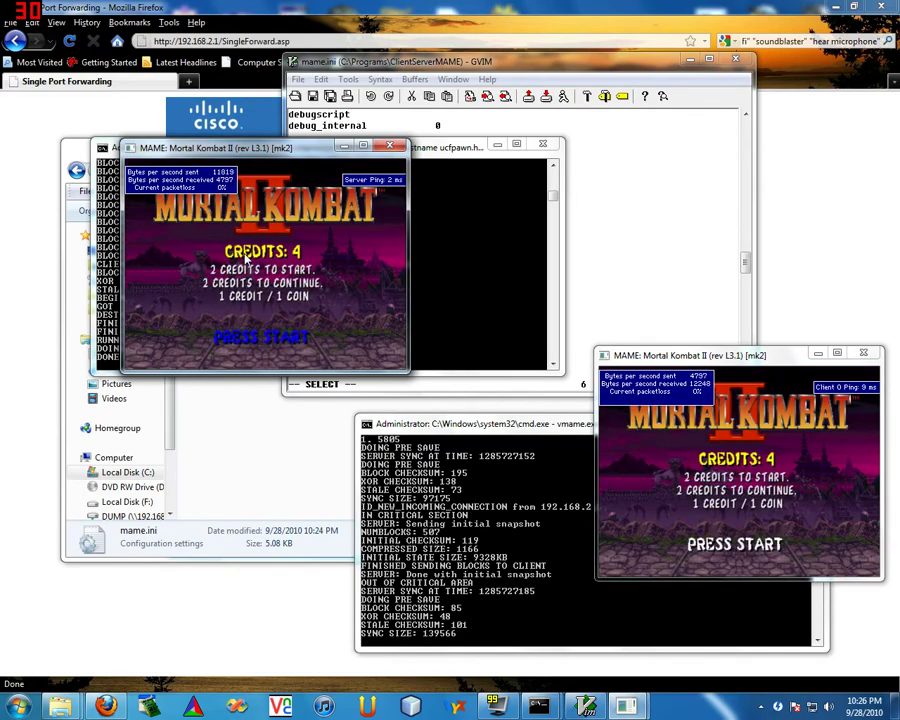
key(5)
key(1)
Choose Scorpion on the fighter selection screen in the client game
key(Left)
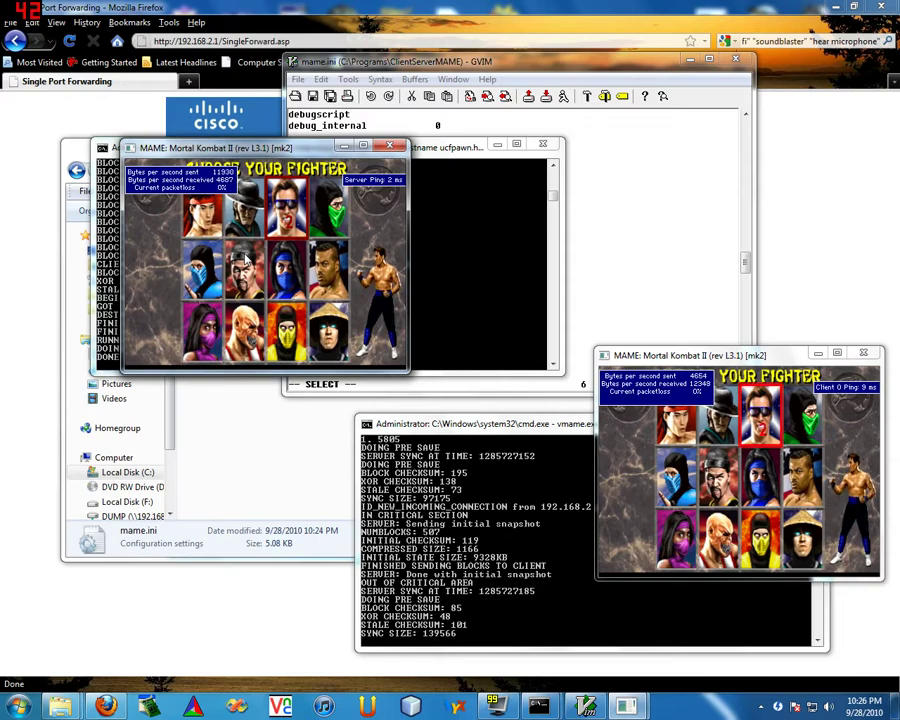
key(Down)
key(Left)
key(Down)
key(Right)
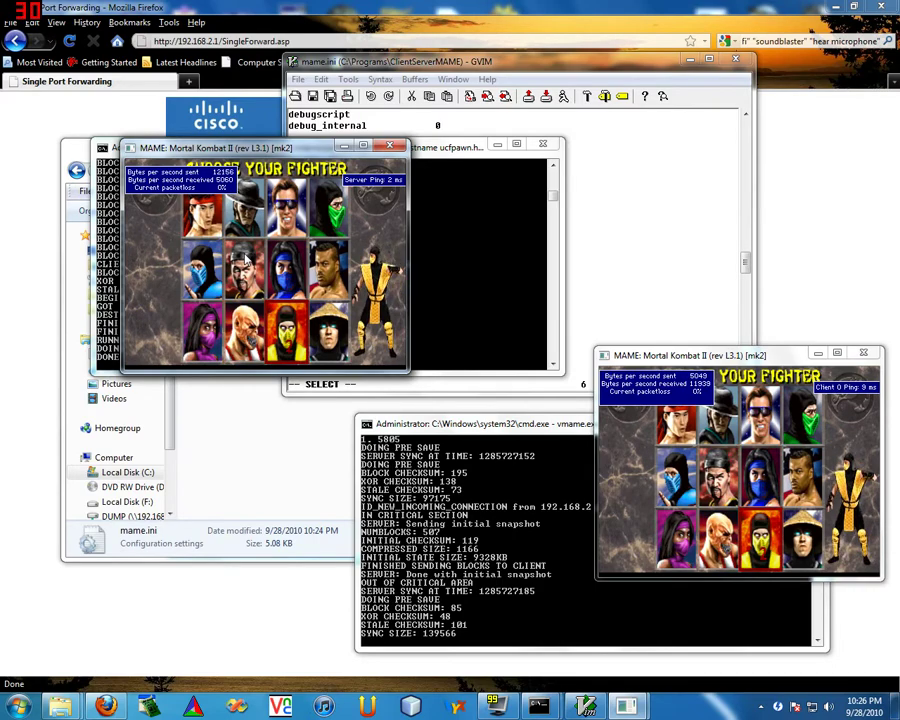
key(ctrl)
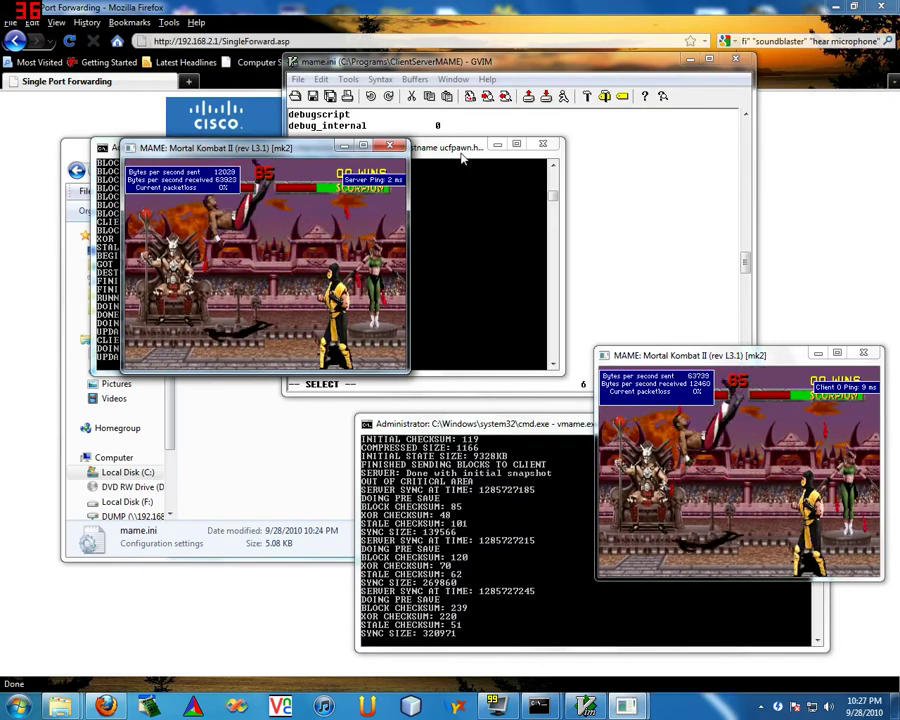
Send the chat message "hello" from the client game
text(hello)
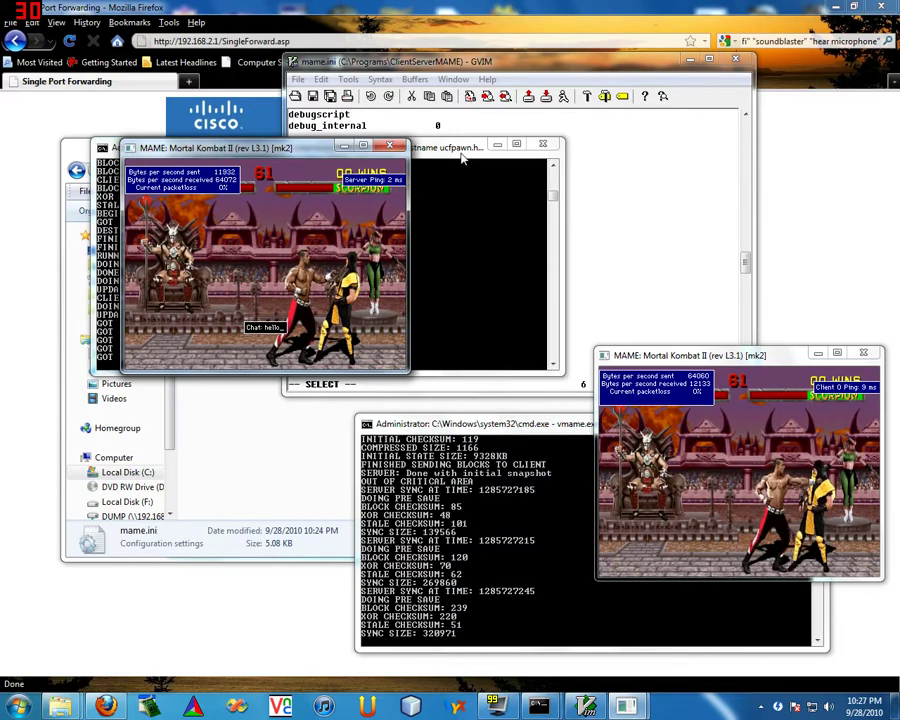
key(Return)
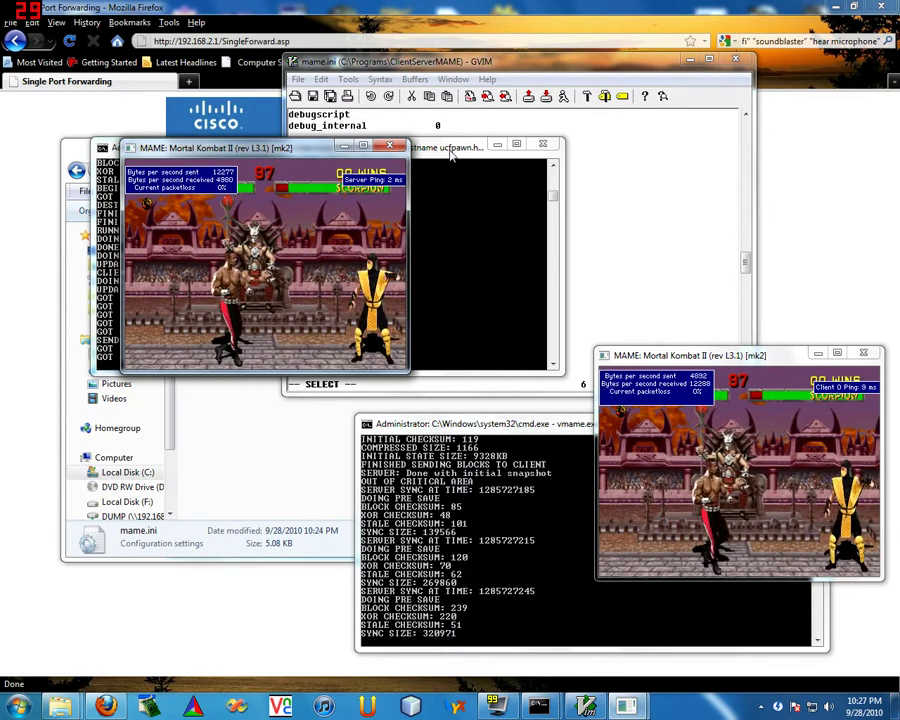
Uncover the client console to check its sync log, and close the Mortal Kombat II game windows
drag(313, 155, 261, 409)
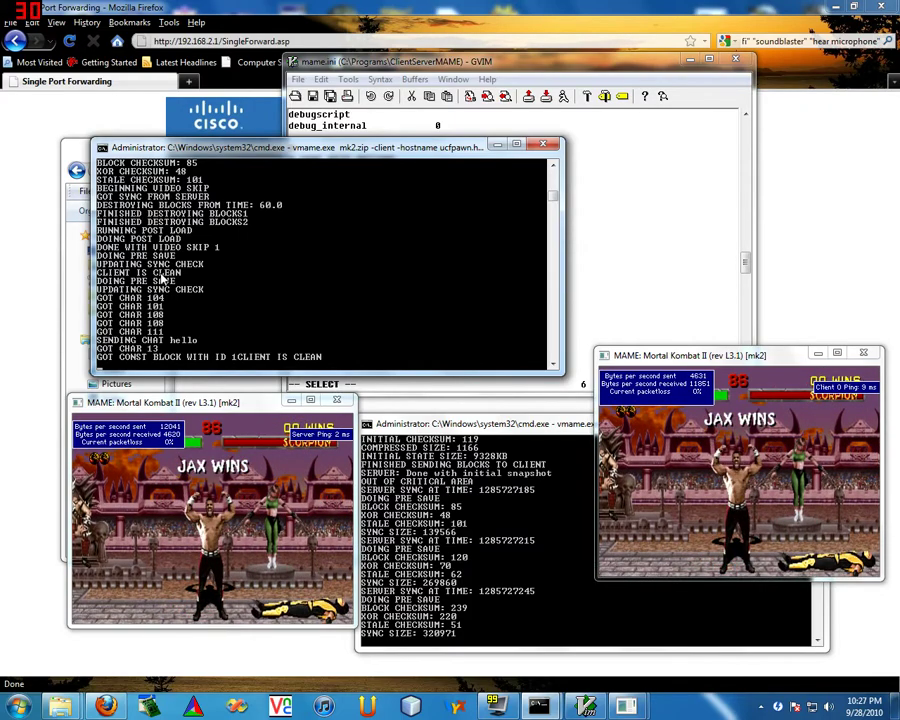
drag(217, 405, 295, 122)
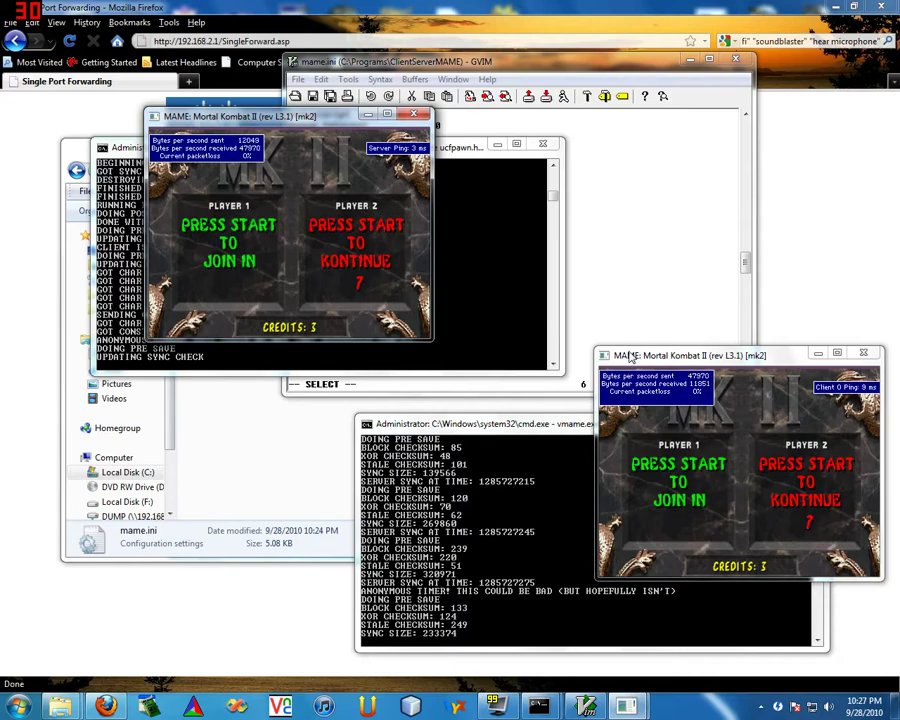
click(418, 118)
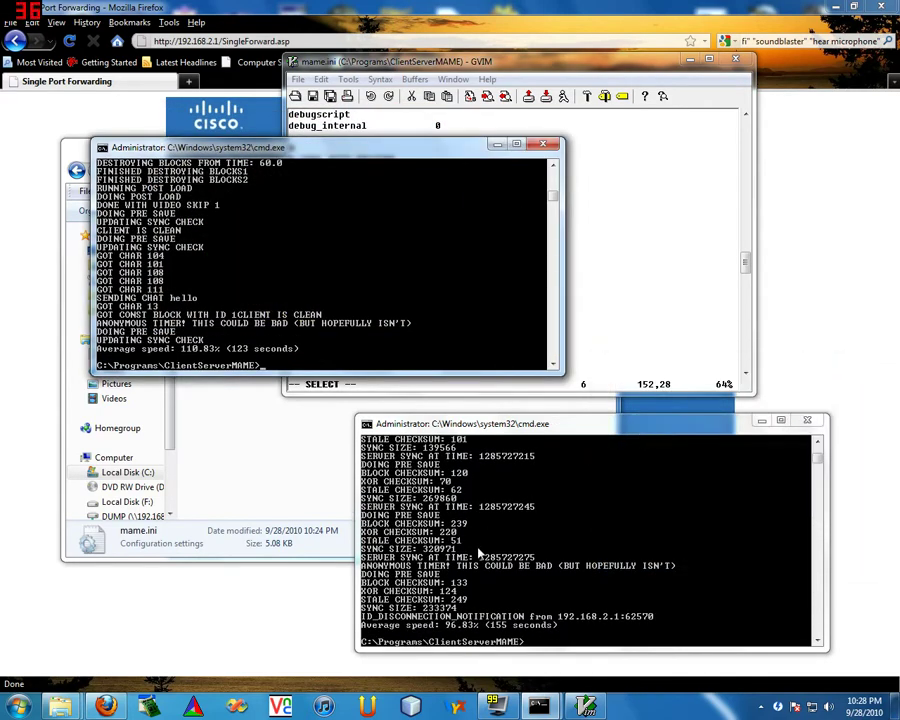
Recall the previous server command in the lower console and change its ROM to wwfwfest.zip
click(478, 553)
key(Up)
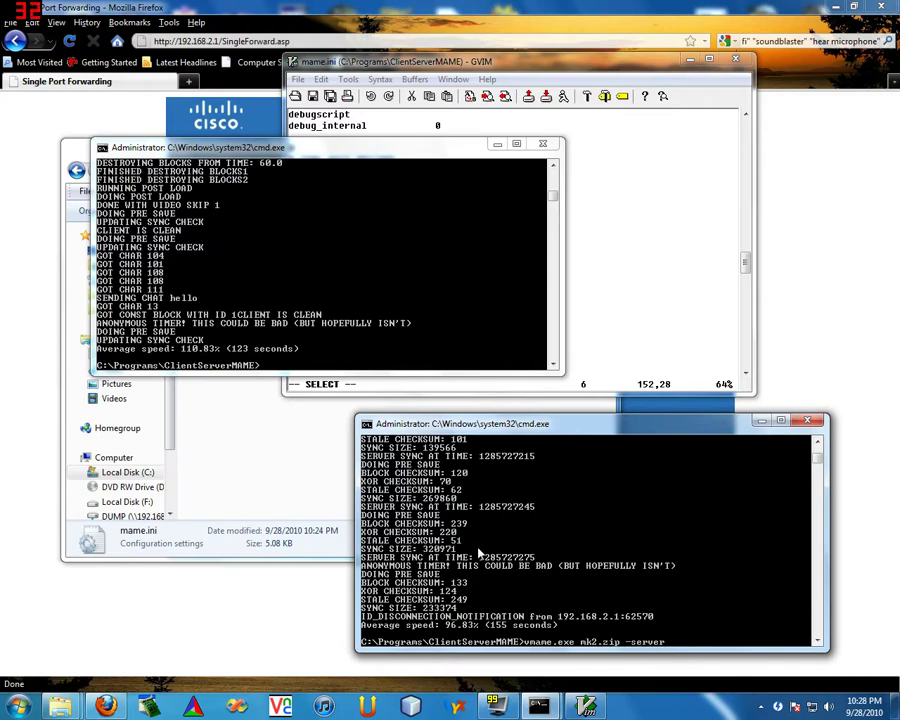
key(Left)
key(Left)
key(Left)
key(Left)
key(Left)
key(Left)
key(Left)
key(Left)
key(Left)
key(Left)
key(Left)
key(Left)
key(BackSpace)
key(BackSpace)
key(BackSpace)
text(ww)
Recall the previous client command in the upper console and replace its ROM with wwfwfest.zip, keeping the same hostname
click(378, 339)
key(Up)
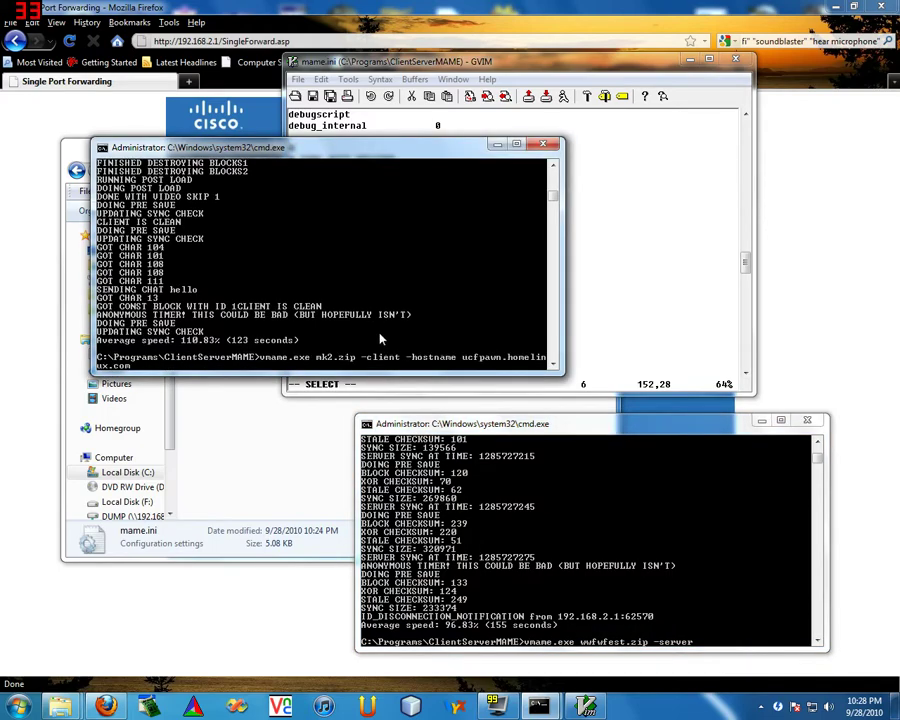
key(Left)
key(Left)
key(Left)
key(Left)
key(Left)
key(Left)
key(Left)
key(Left)
key(Left)
key(Left)
key(Left)
key(Left)
key(Left)
key(Left)
key(Left)
key(Left)
key(Left)
key(Left)
key(Left)
key(Left)
key(Delete)
key(Delete)
key(BackSpace)
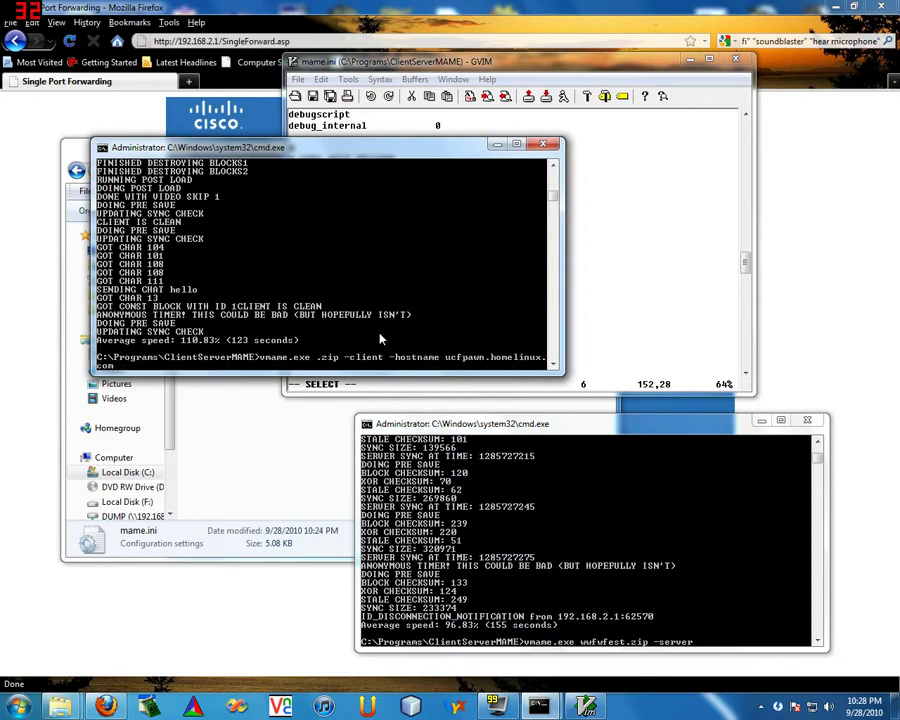
text(wwfwfest)
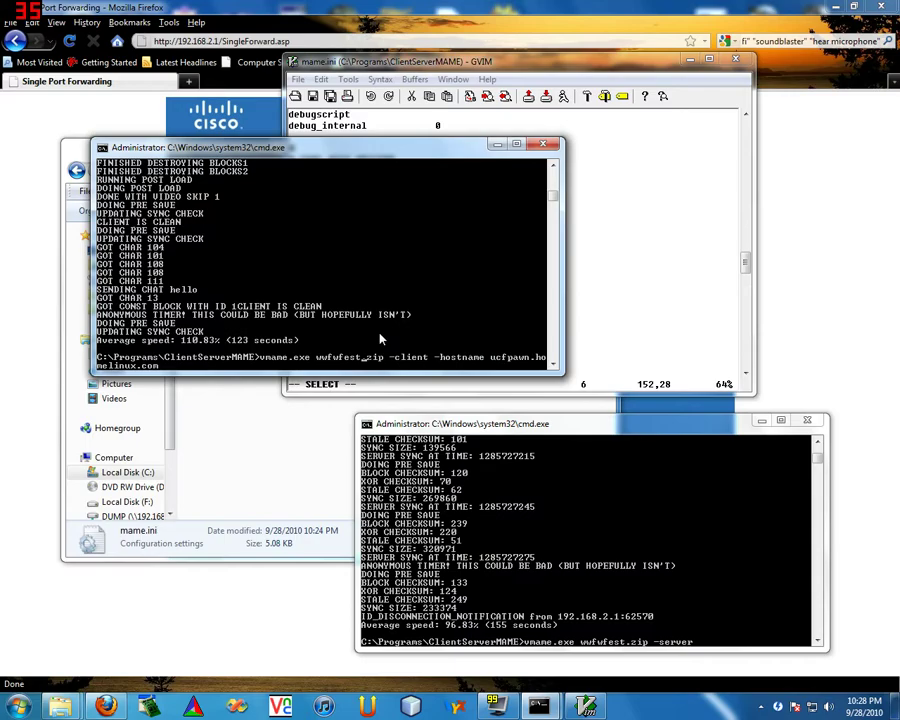
Run the prepared WWF WrestleFest server command and move its game window over the server console
click(501, 488)
key(Return)
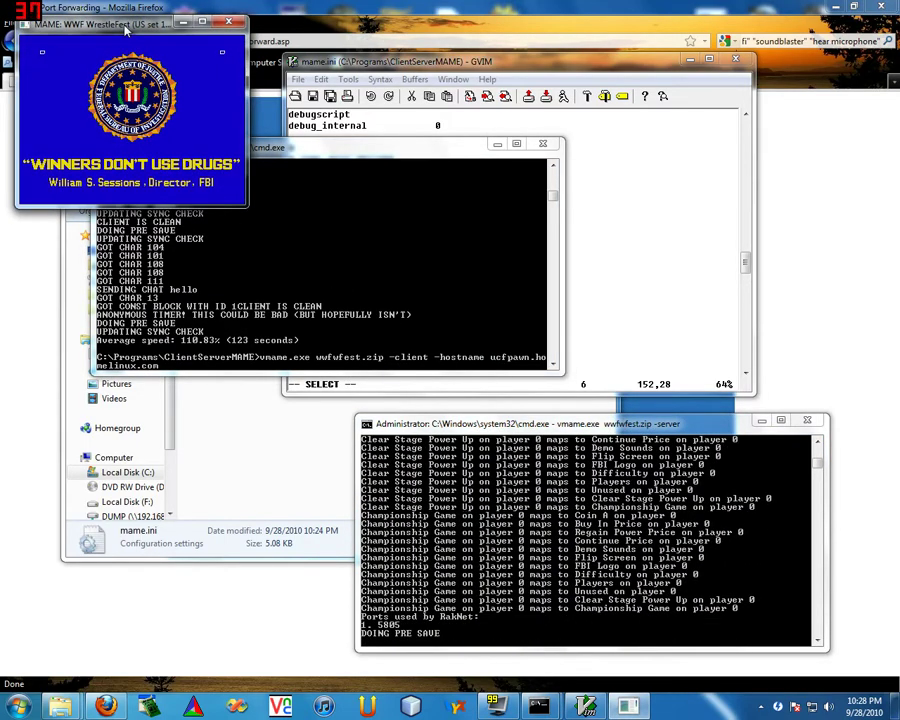
drag(93, 25, 690, 366)
Run the prepared WrestleFest client command and arrange the client window below its console and the server window above the server console
click(286, 221)
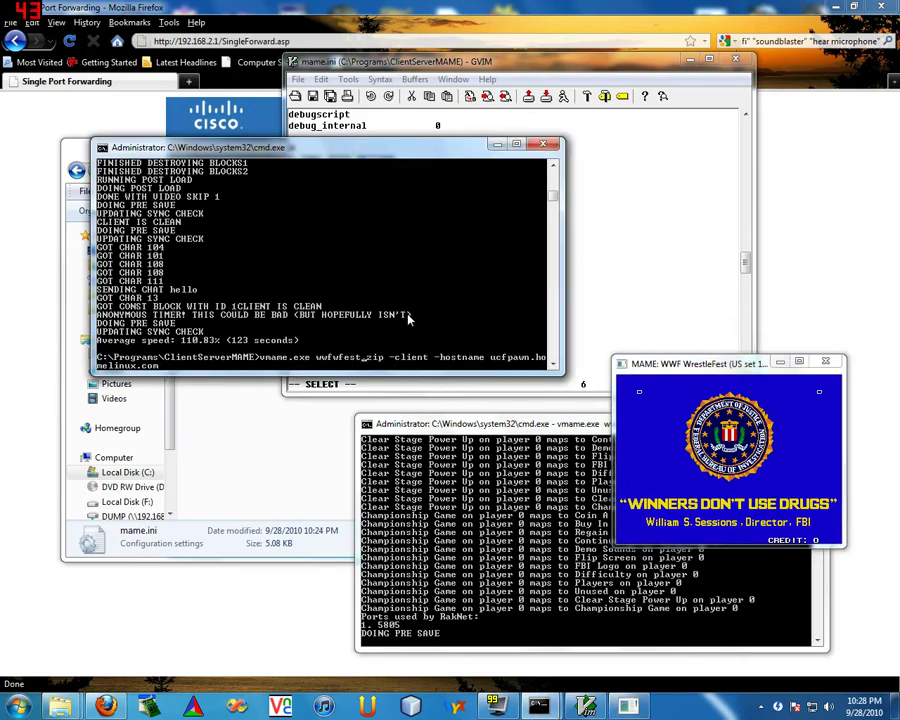
key(Return)
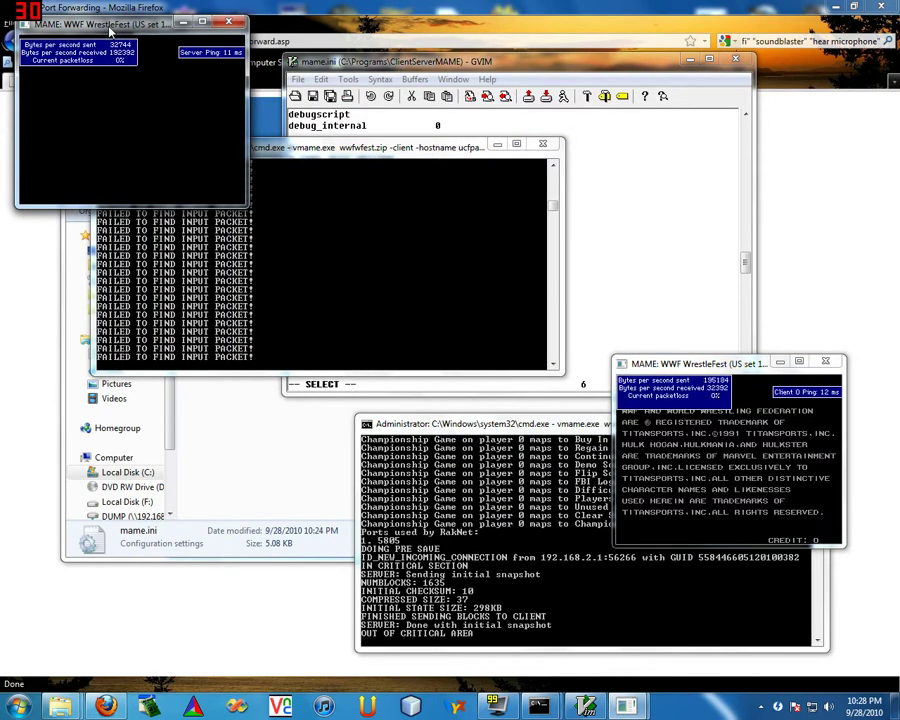
drag(108, 23, 196, 398)
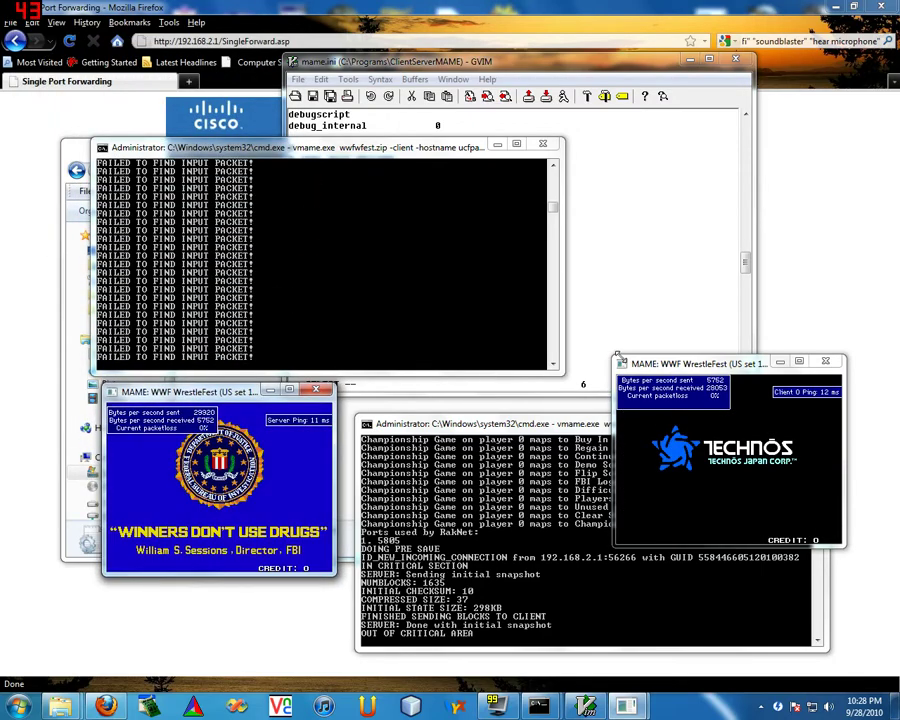
click(688, 368)
drag(688, 368, 681, 191)
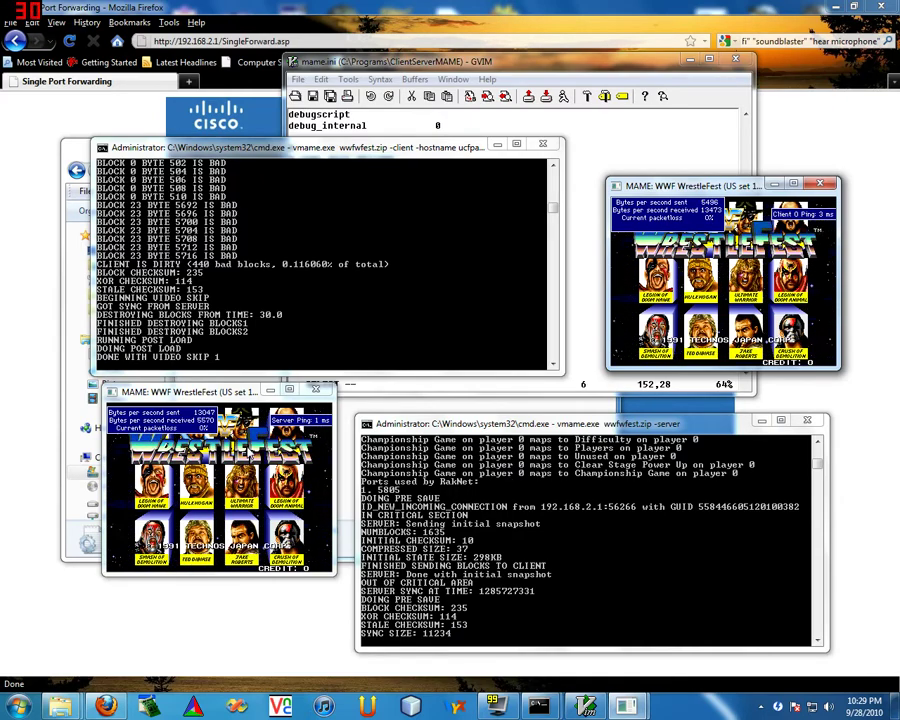
Add eight credits using both WrestleFest windows and start player one's game from the client
click(197, 395)
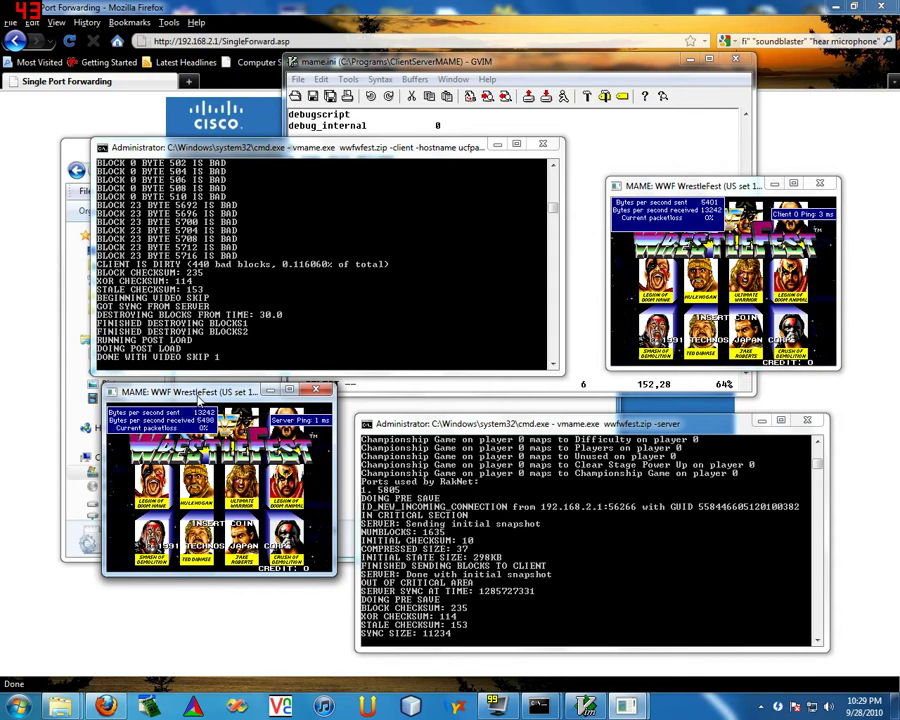
click(630, 312)
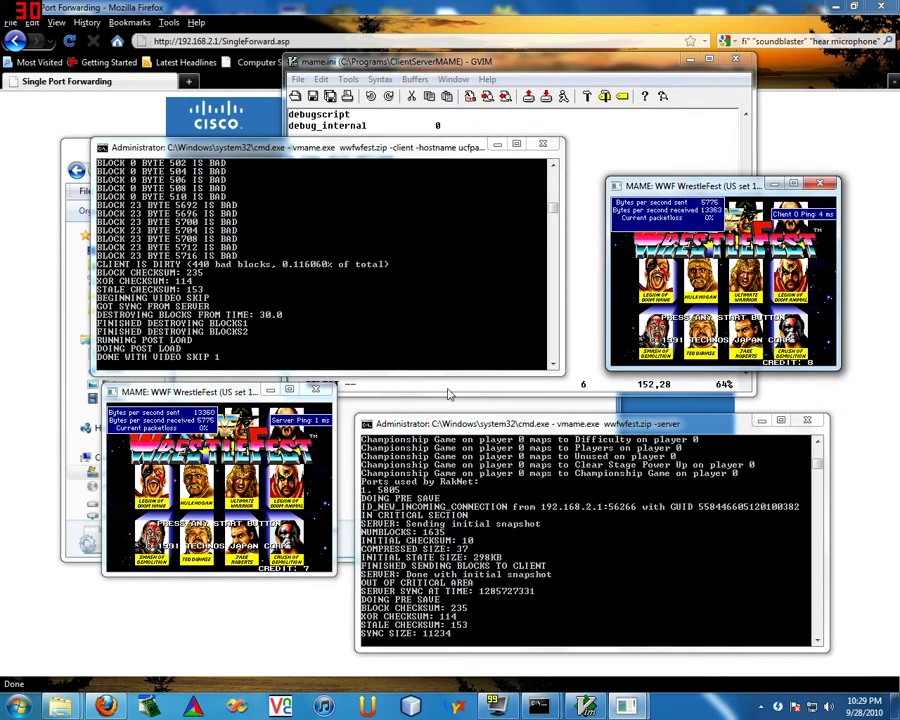
click(273, 480)
key(1)
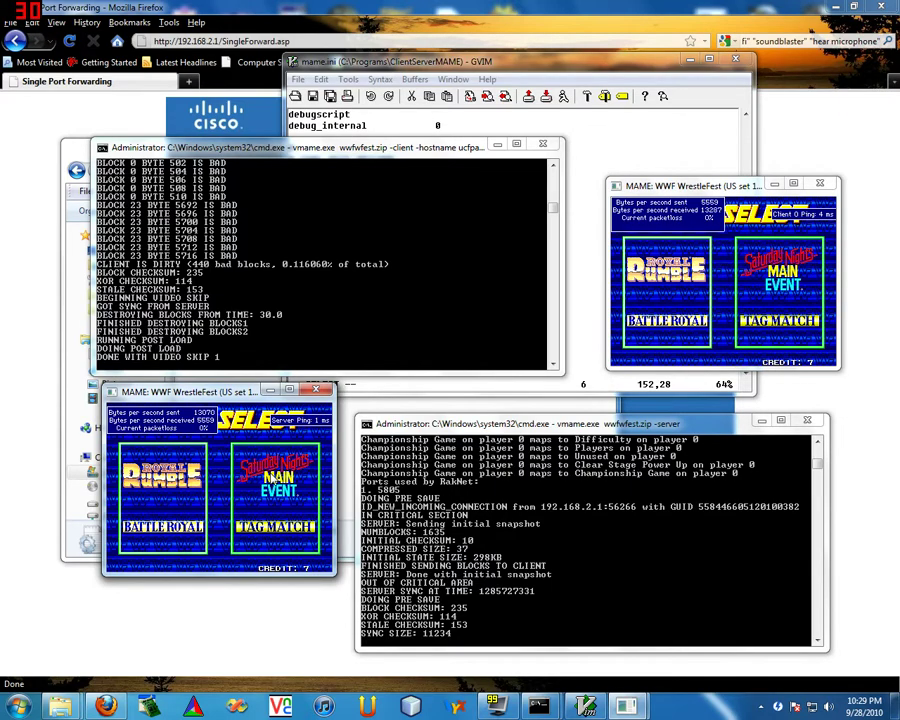
Confirm the game mode and wrestler on the client to play a match, and close both WrestleFest windows
key(ctrl)
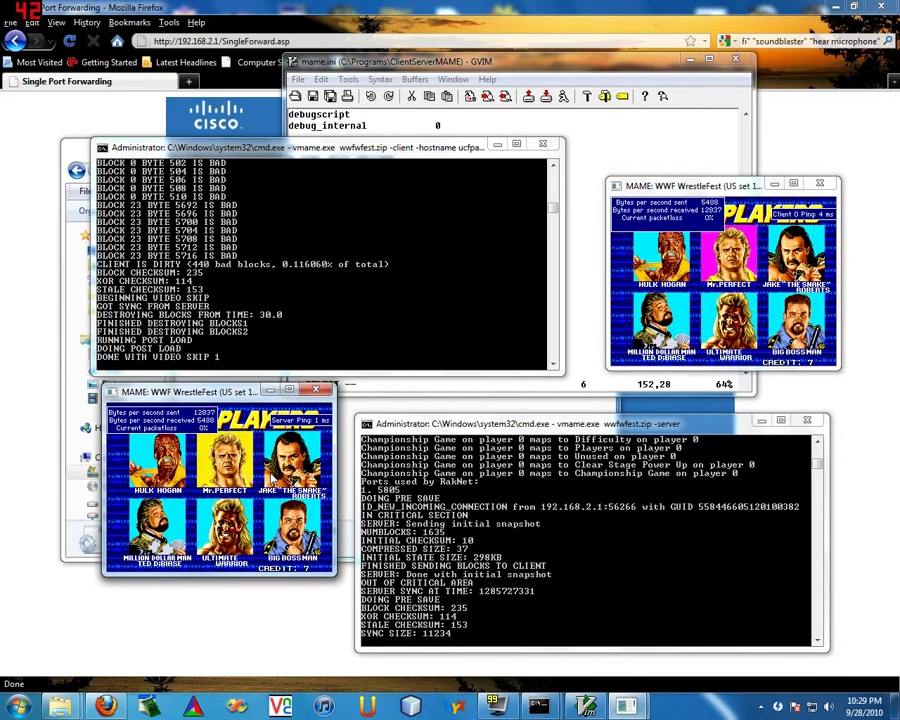
key(ctrl)
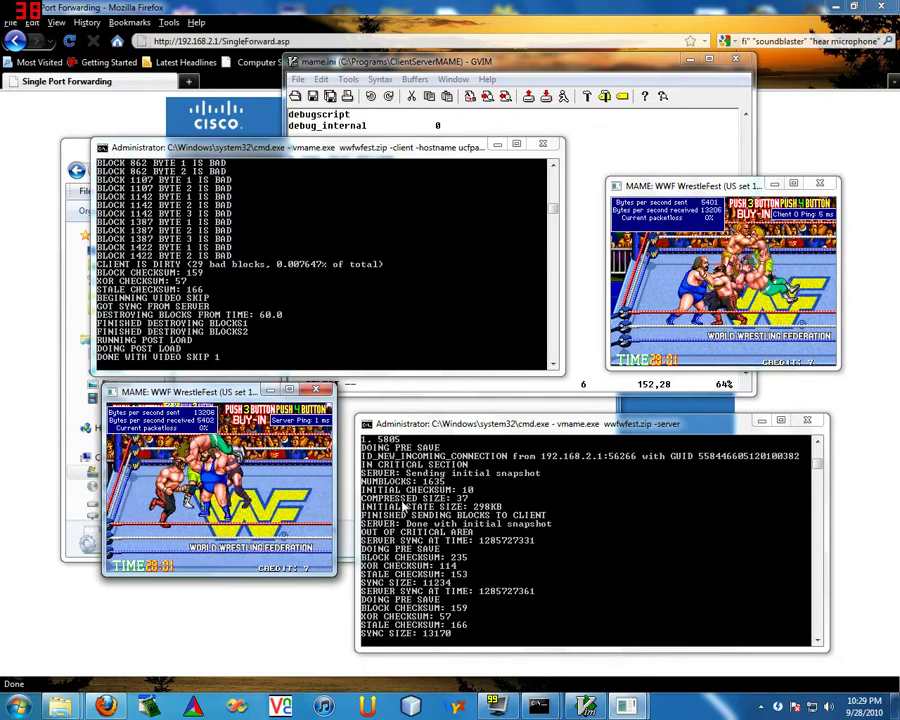
click(317, 390)
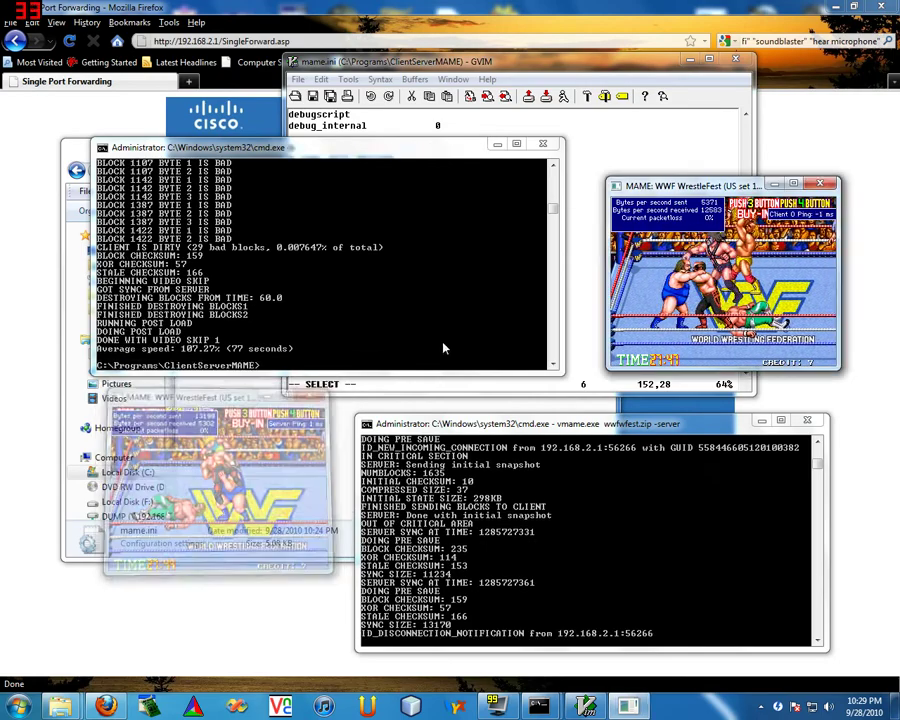
click(820, 184)
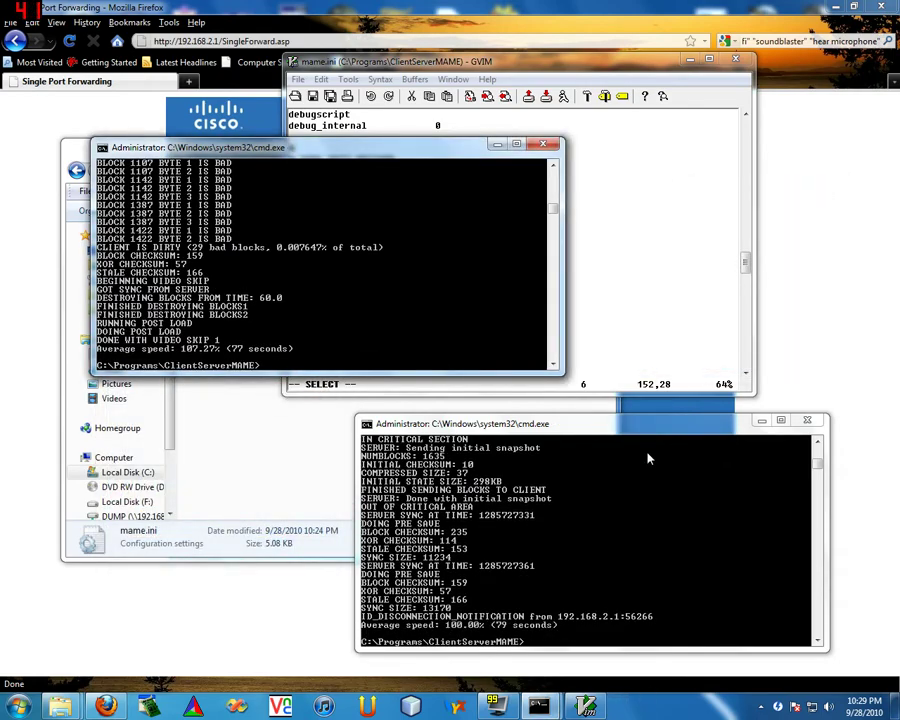
Examine the hostname, port and secondsbetweensync settings under CORE MISC OPTIONS in mame.ini
click(645, 258)
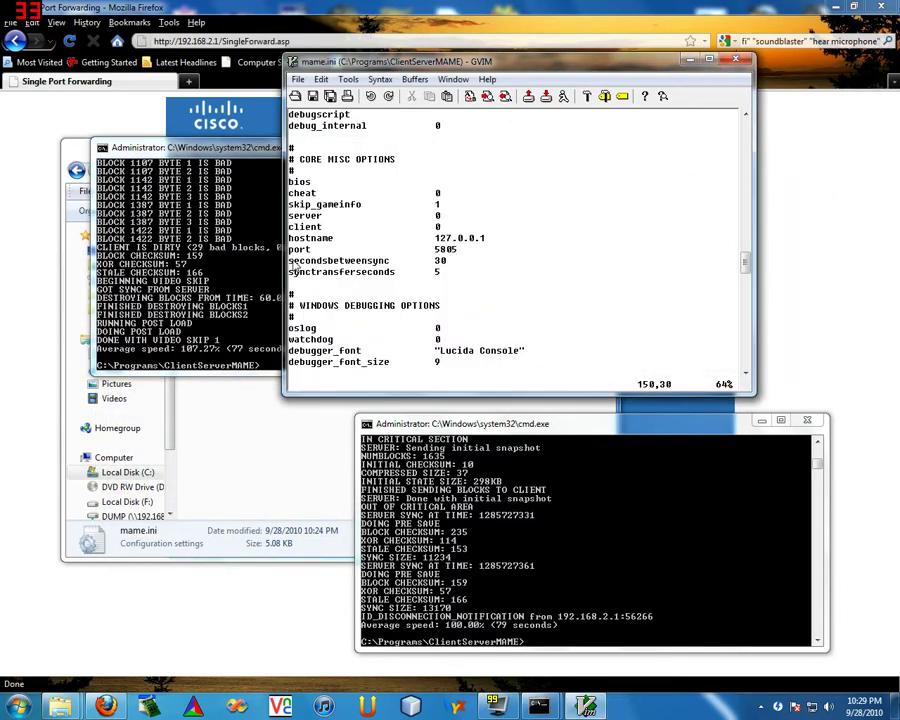
drag(291, 264, 549, 281)
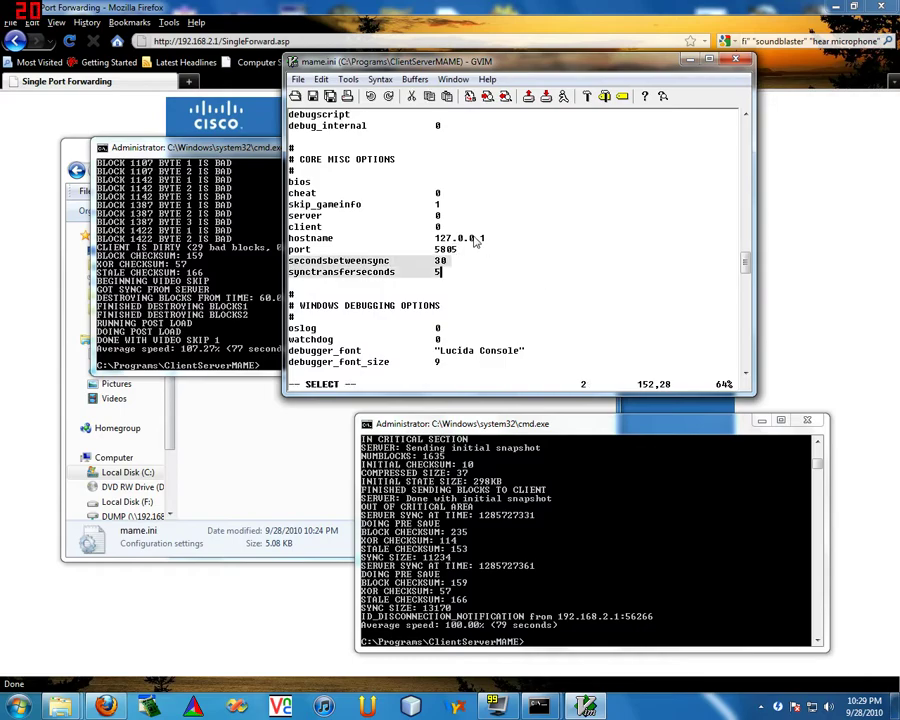
drag(289, 238, 458, 249)
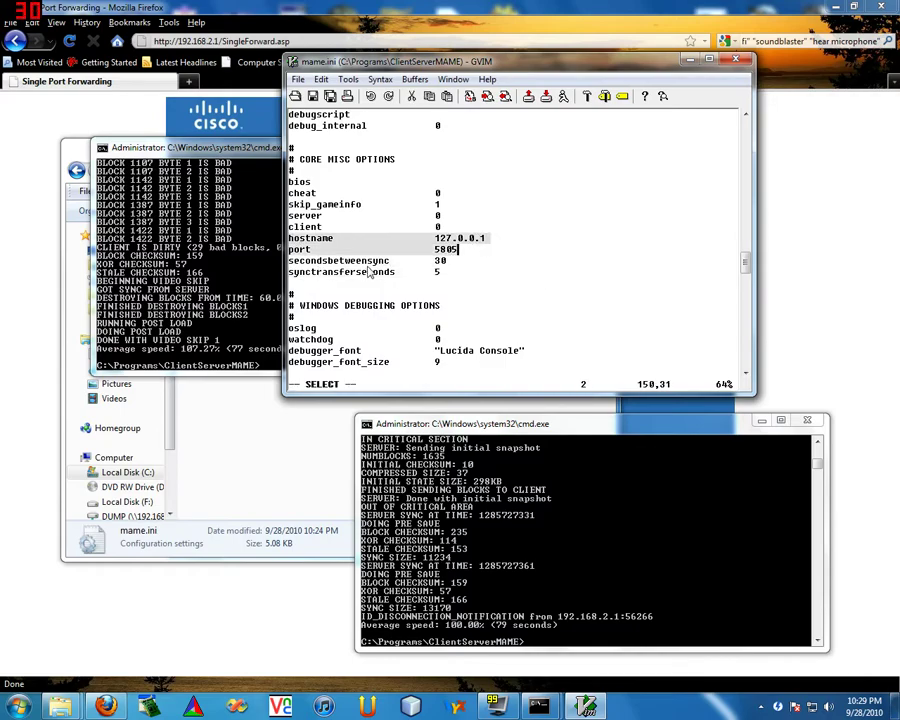
click(160, 340)
click(594, 266)
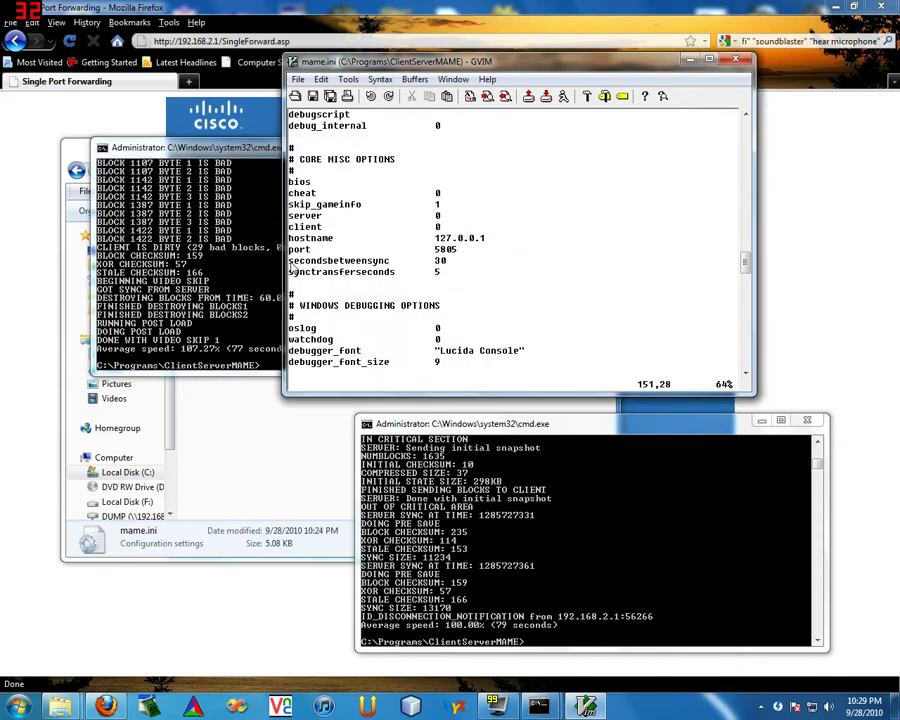
drag(289, 260, 483, 275)
drag(292, 262, 495, 268)
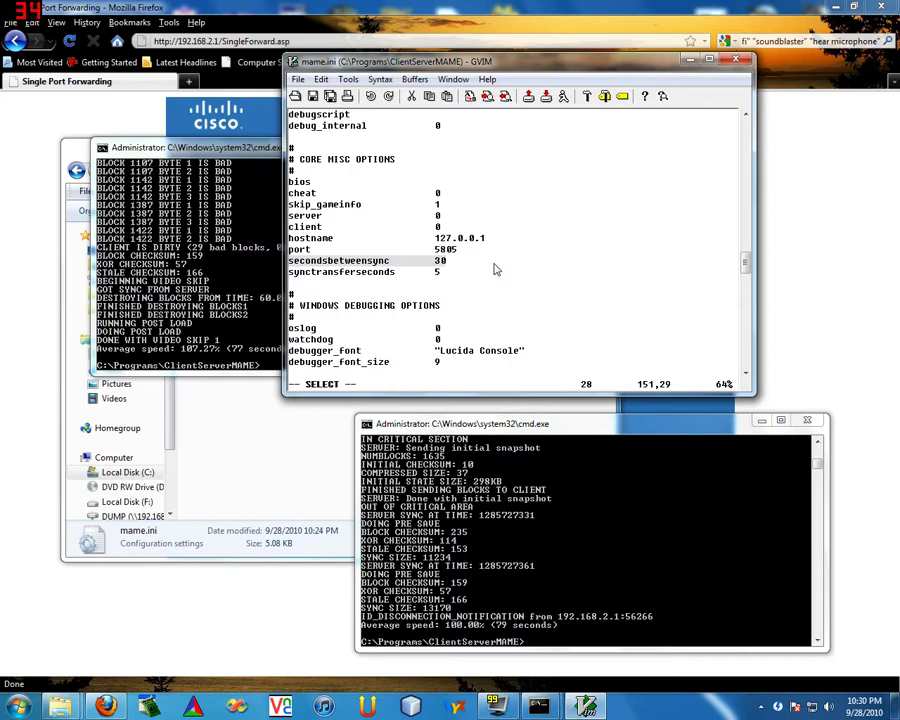
click(481, 262)
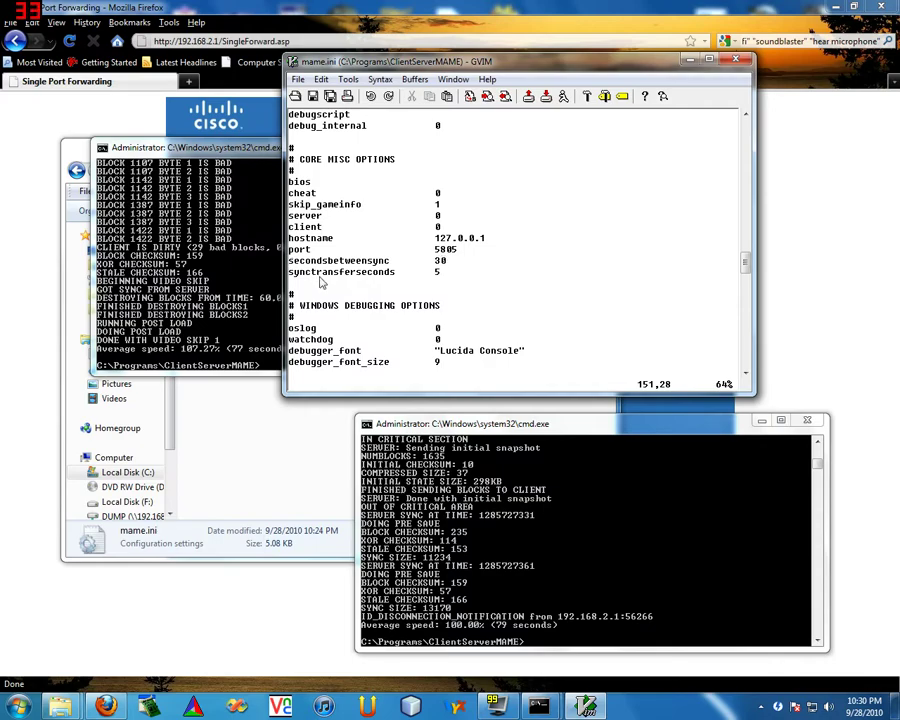
Examine the synctransferseconds setting in mame.ini by highlighting its line
drag(293, 279, 486, 276)
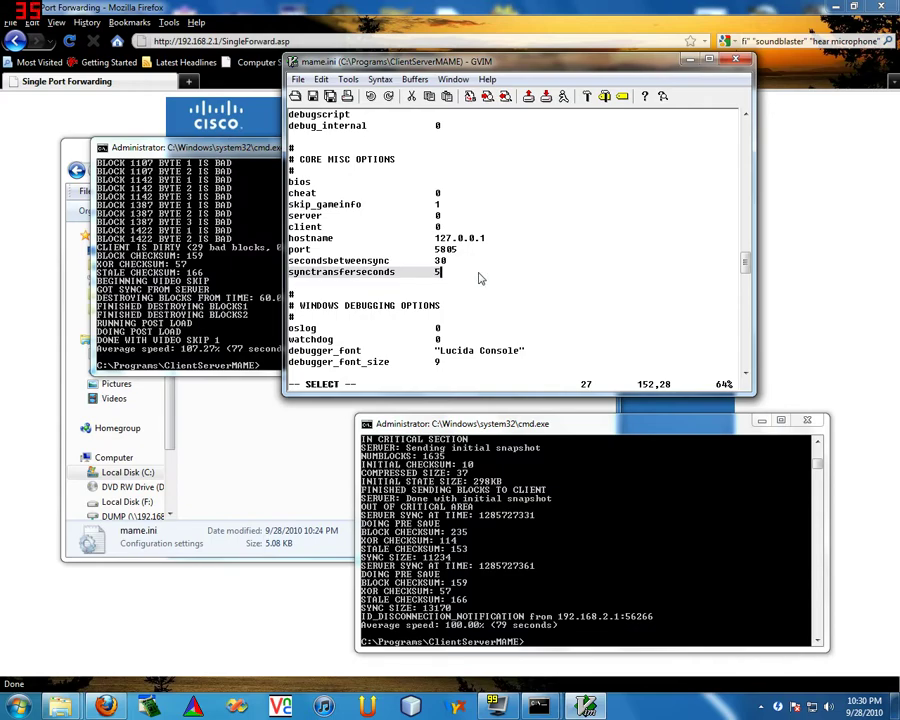
key(Escape)
drag(293, 277, 454, 275)
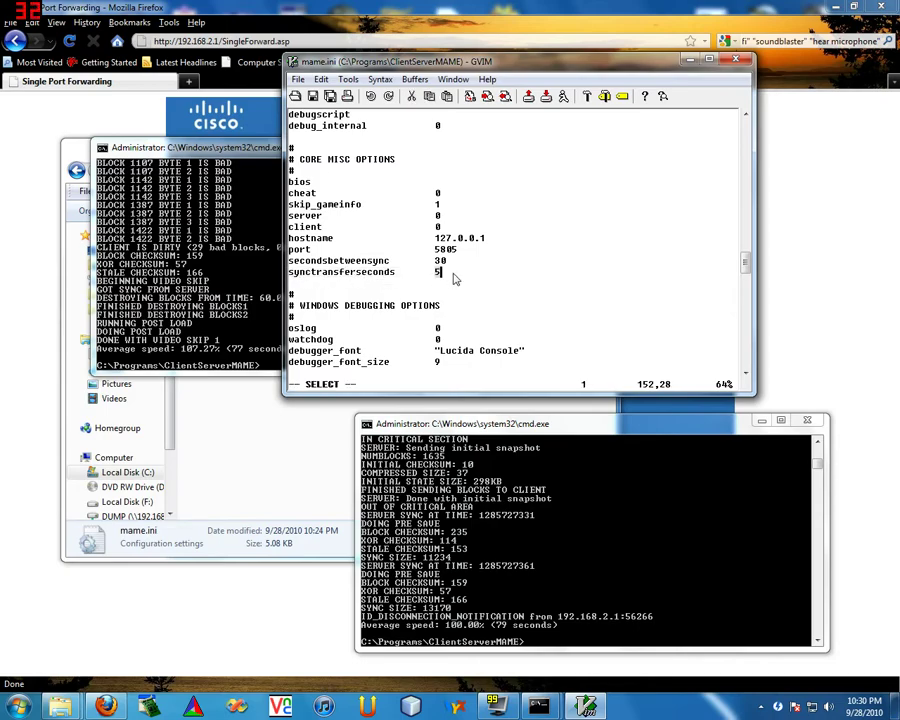
drag(290, 278, 463, 278)
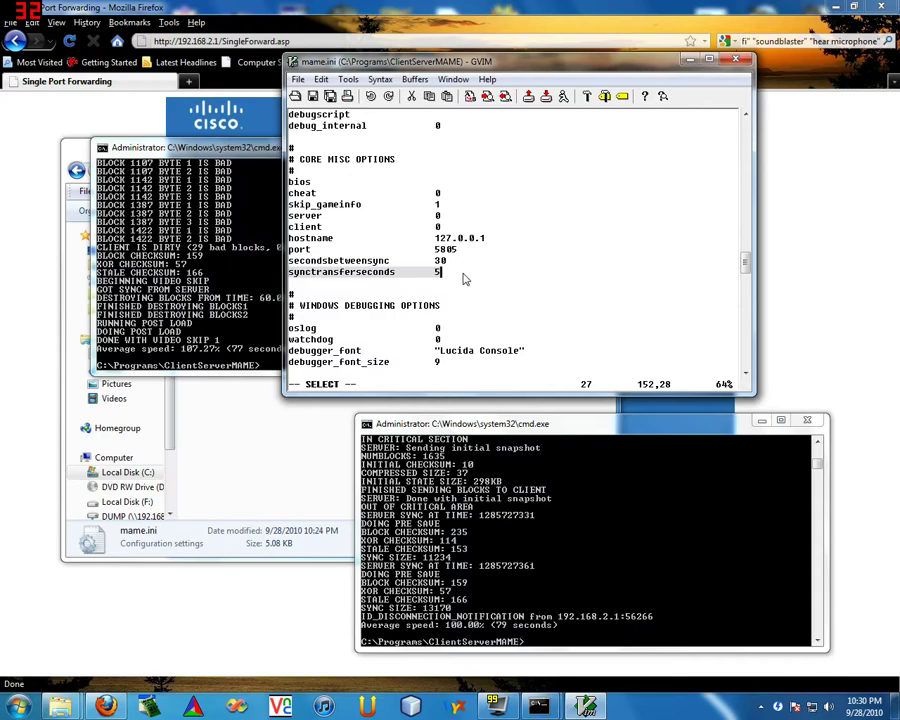
key(Escape)
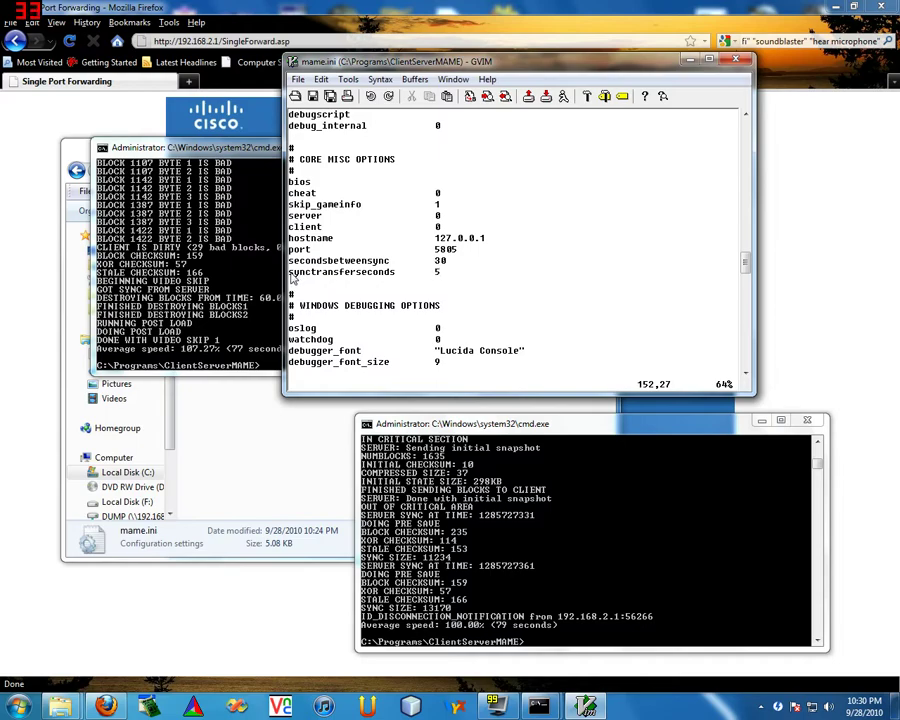
drag(293, 279, 456, 280)
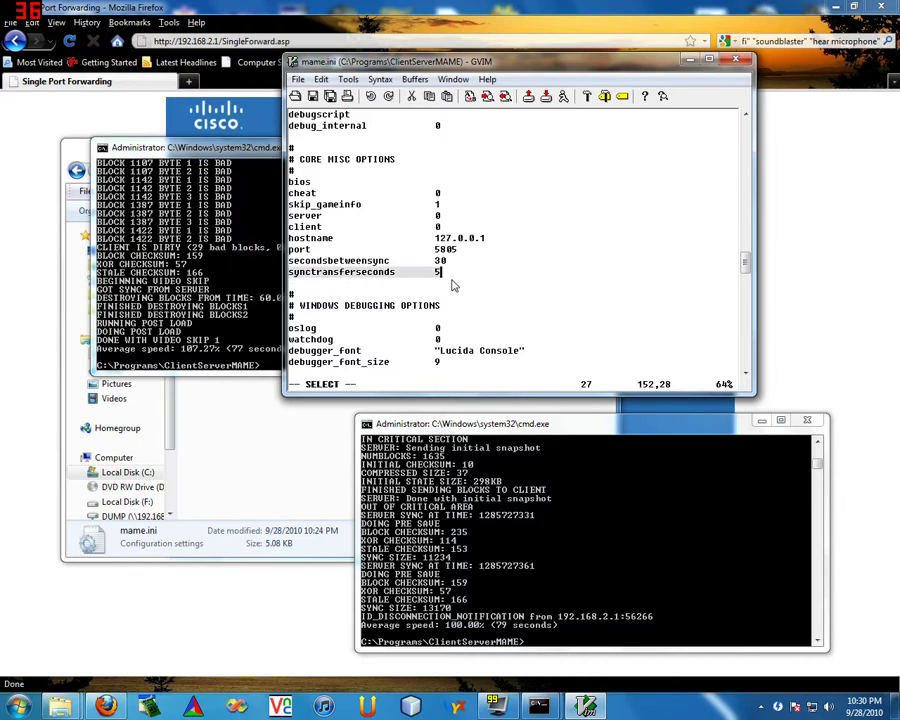
click(452, 286)
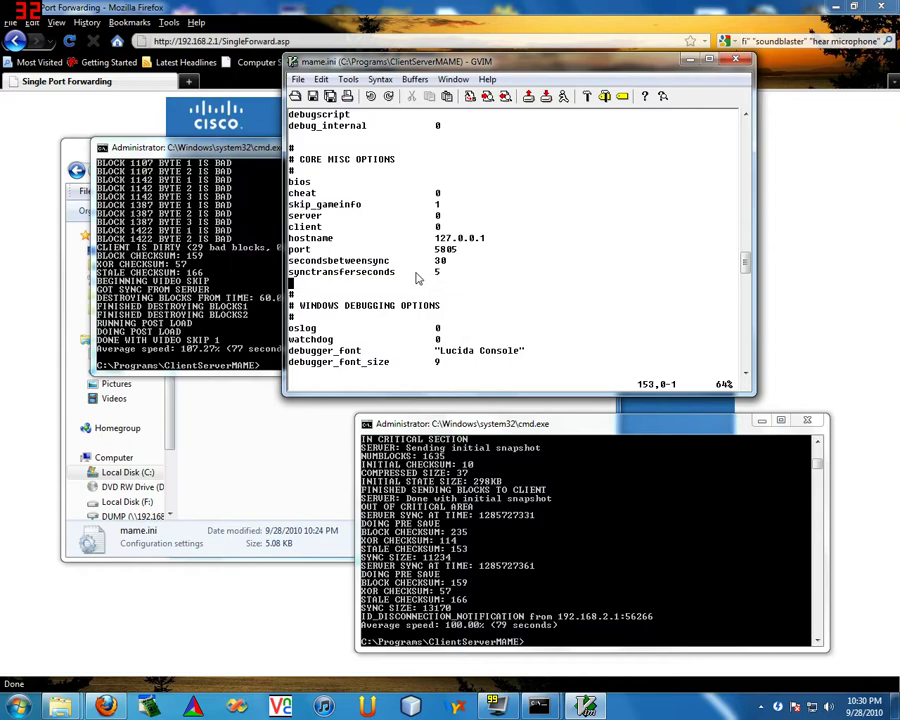
Set synctransferseconds to 0 and save mame.ini
click(416, 274)
text(s0)
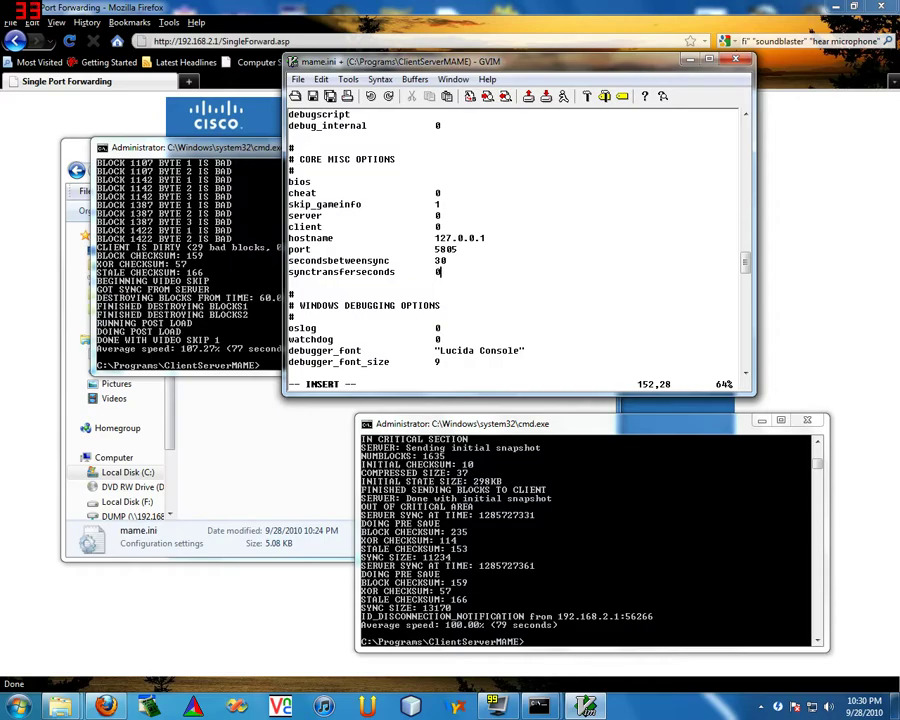
click(315, 99)
Rerun the WrestleFest server command in the lower console and move its game window over that console
click(562, 553)
key(Up)
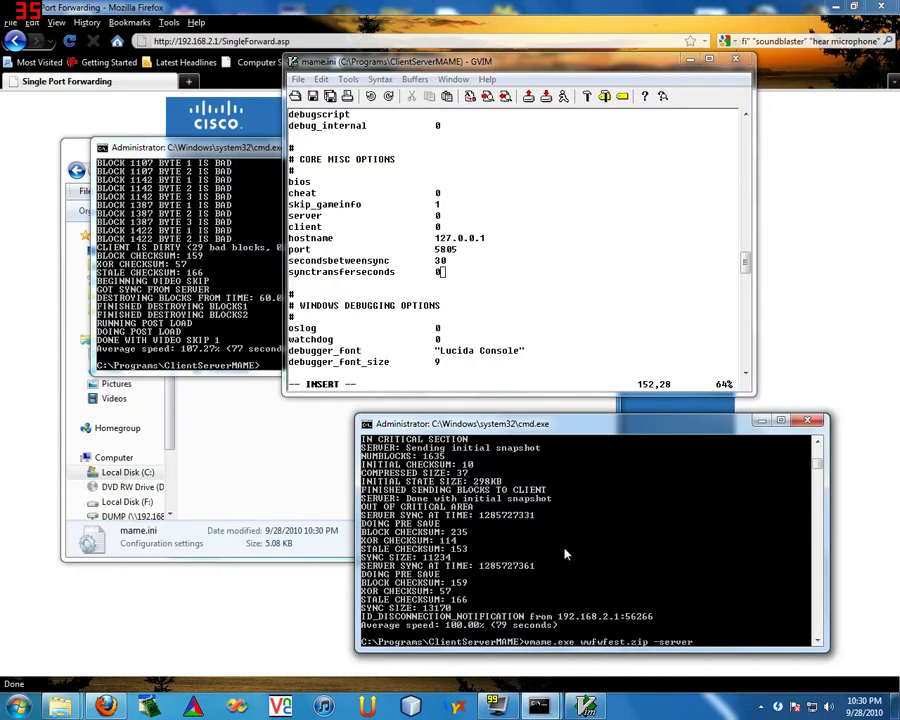
key(Return)
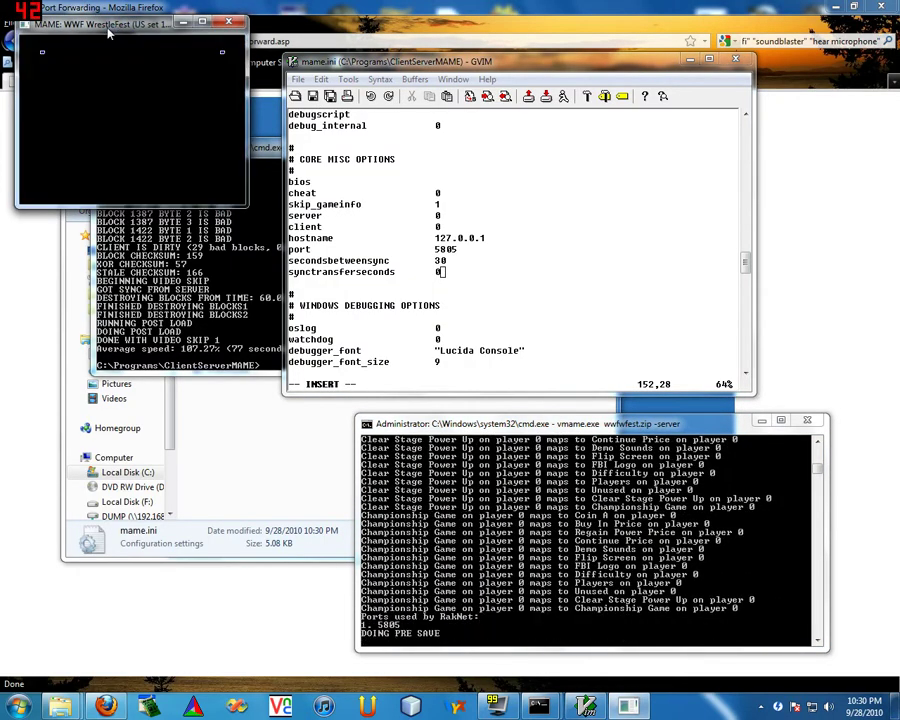
drag(98, 28, 521, 476)
Rerun the WrestleFest client command in the upper console and move its game window down over that console
click(166, 214)
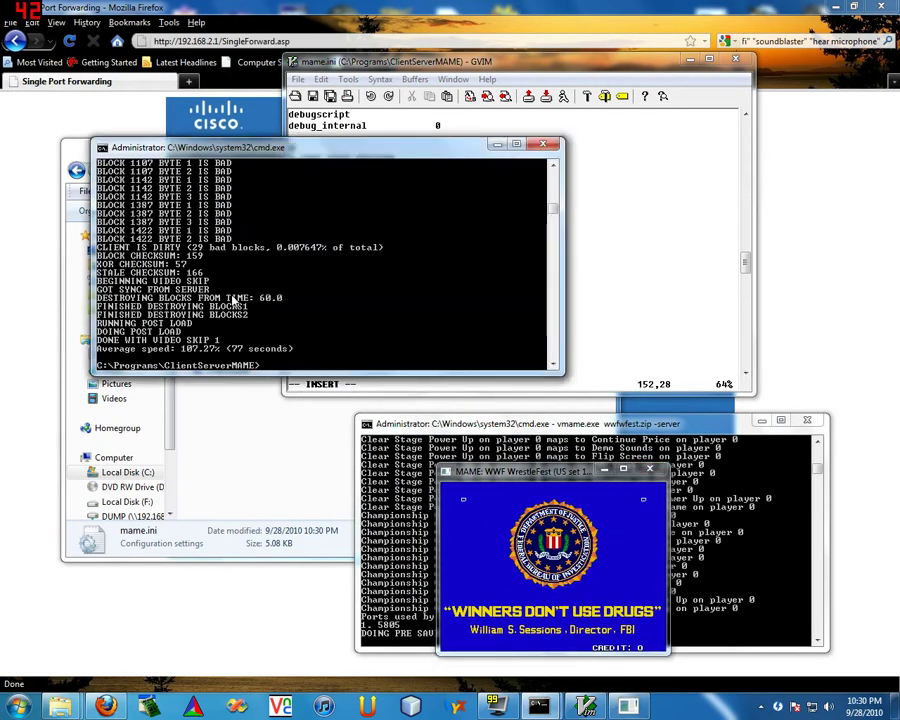
key(Up)
key(Return)
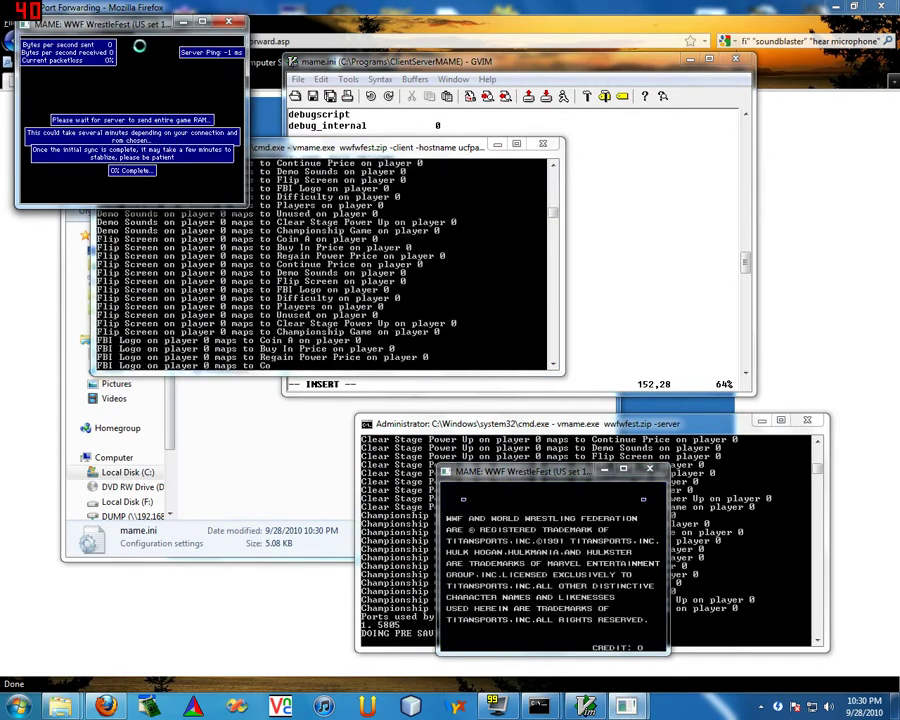
drag(133, 31, 148, 215)
Review the synctransferseconds line in mame.ini while the client receives the initial sync
click(622, 250)
drag(289, 272, 475, 274)
click(466, 285)
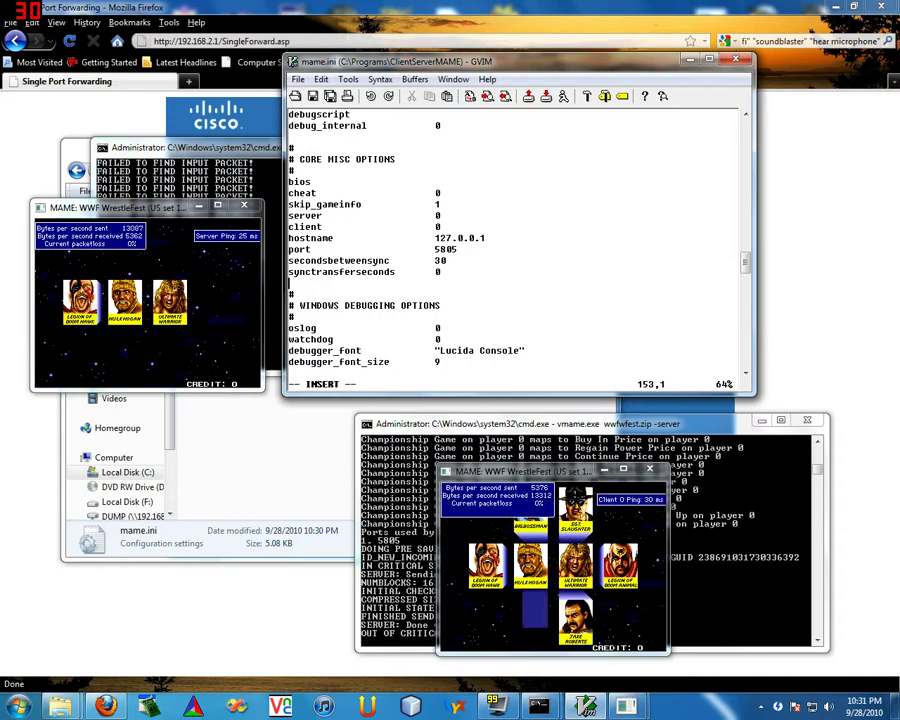
Open a Visual Studio 2008 Command Prompt and place its window over the mame.ini editor
key(super)
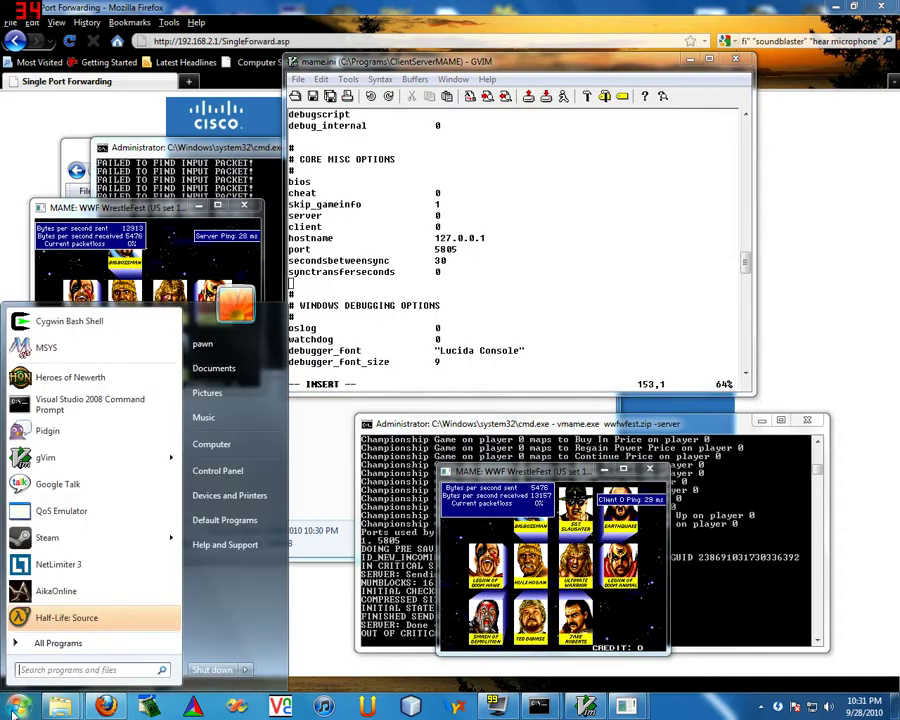
click(73, 410)
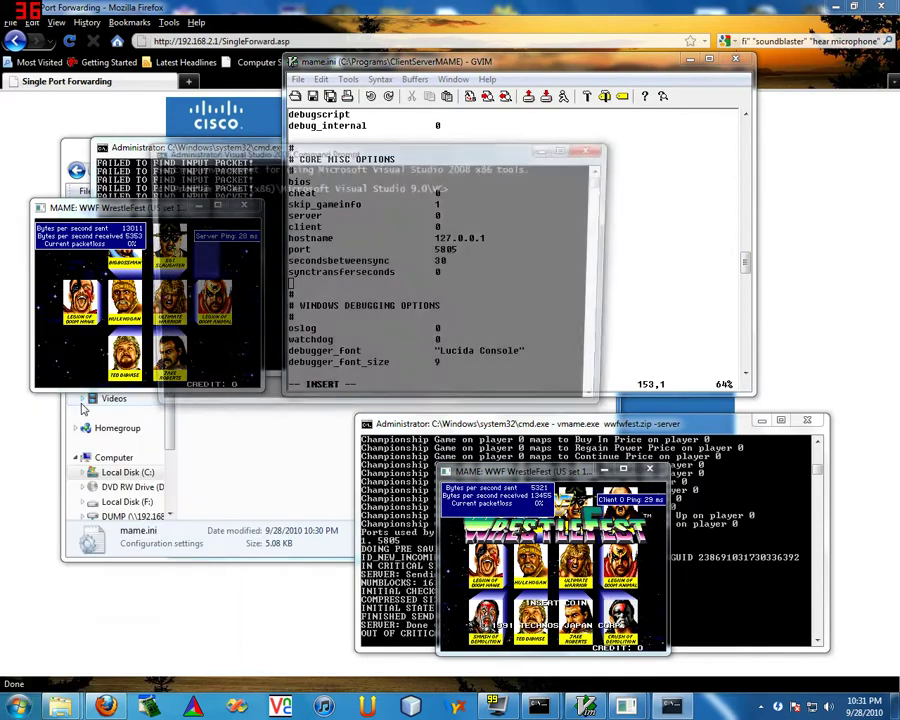
drag(432, 156, 582, 82)
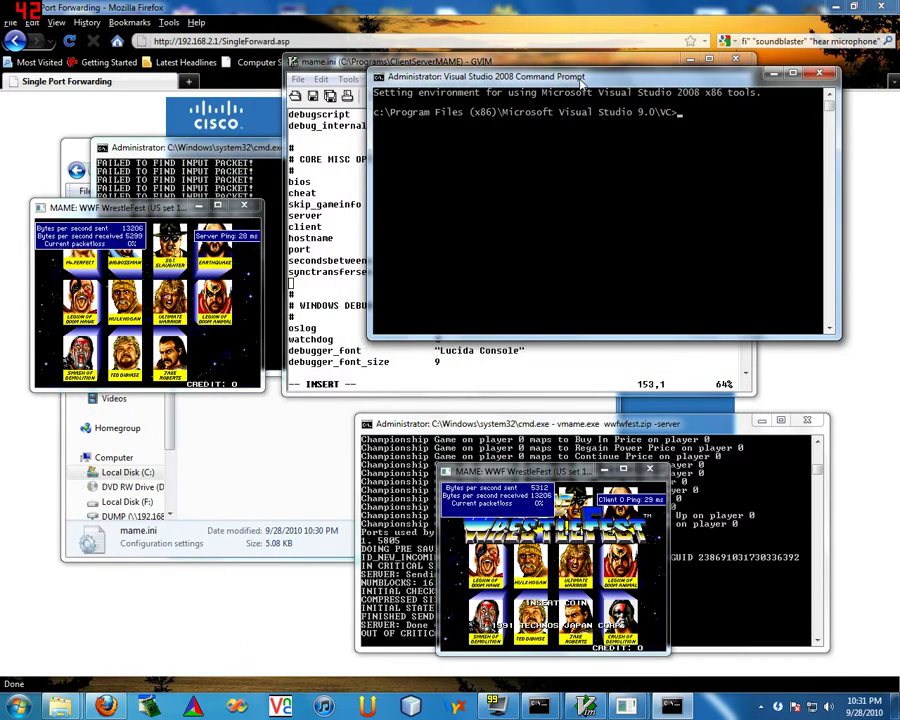
Change to \Programs\ClientServerMAME, run vmame.exe wwfwfest.zip -client -hostname ucfpawn.homelinux.com, and move this second client's game window over its console
text(cd)
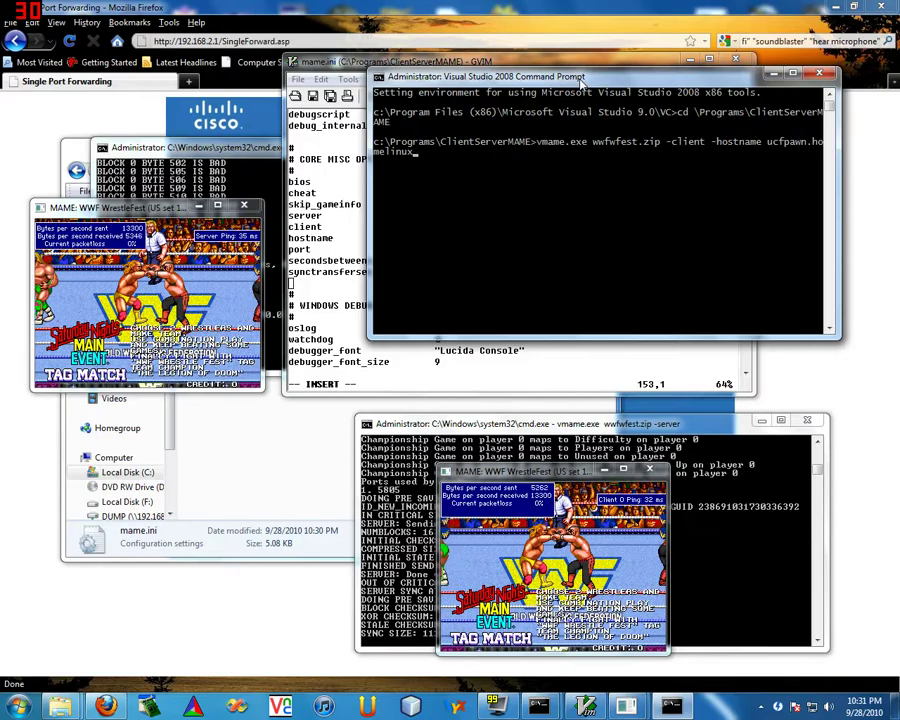
text(.com)
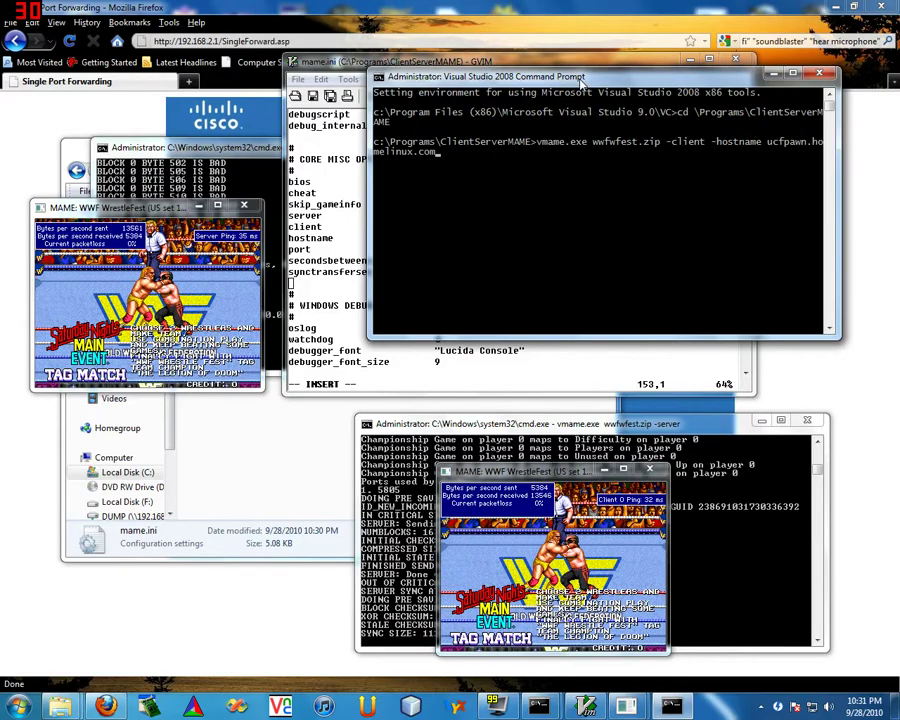
key(Return)
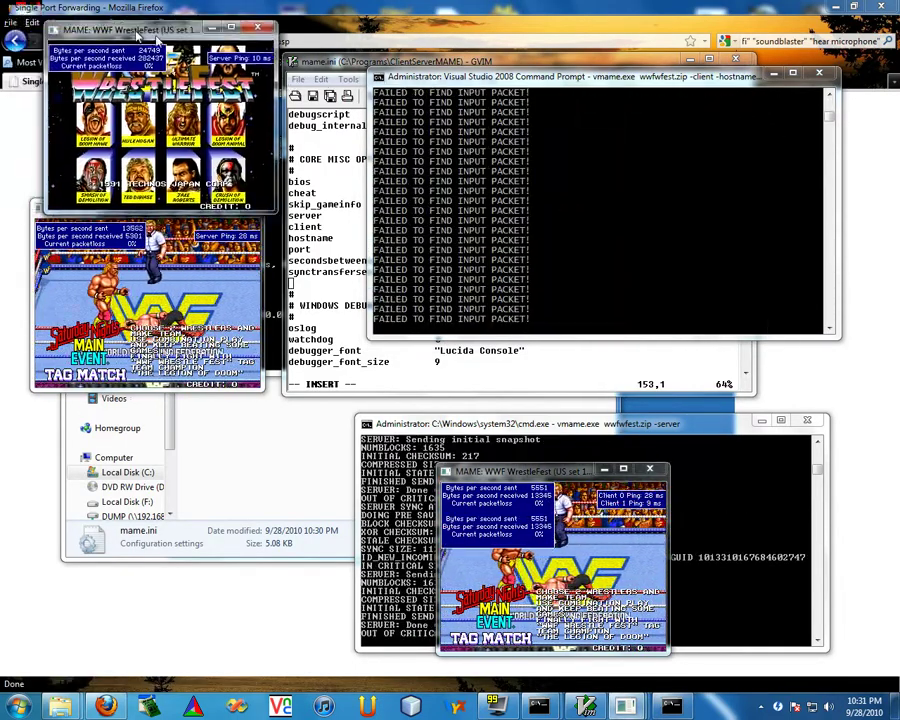
drag(121, 32, 562, 127)
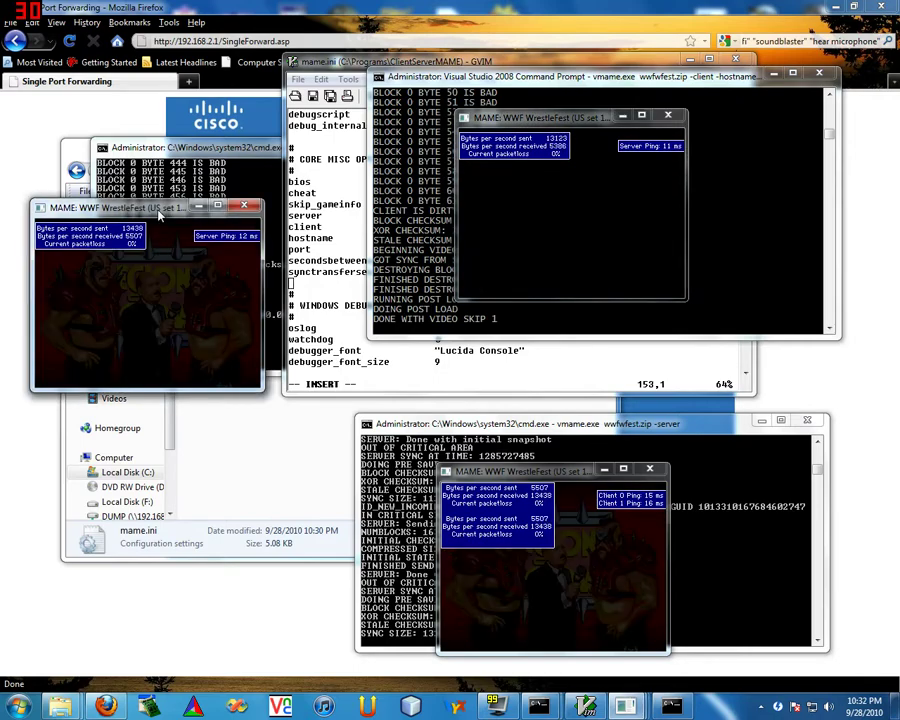
Send the chat message "hey all" from the first client and "yo" from the second client
text(t: )
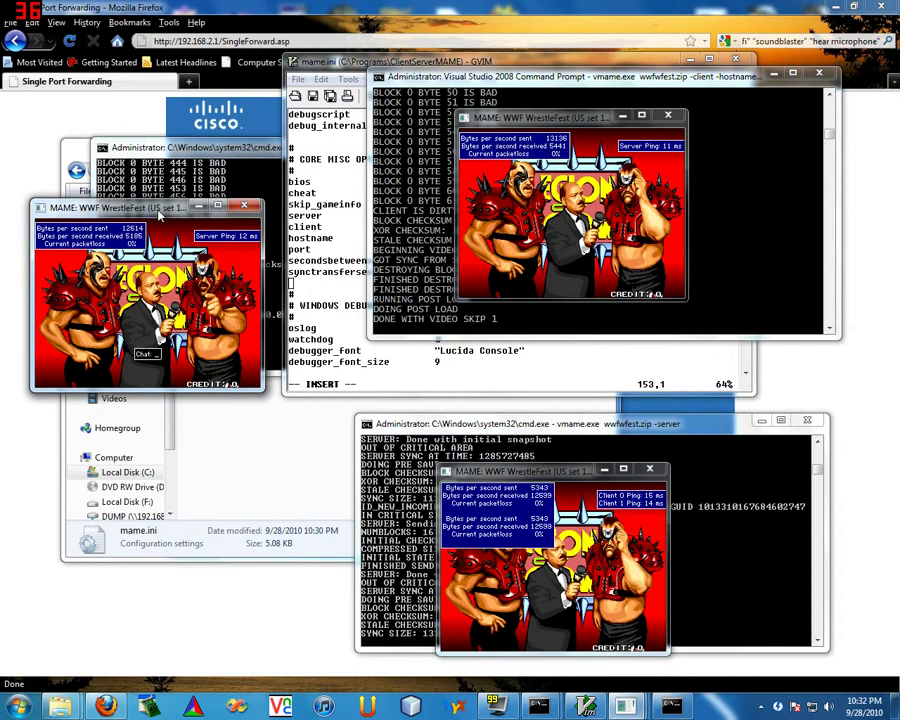
text(hey all)
key(Return)
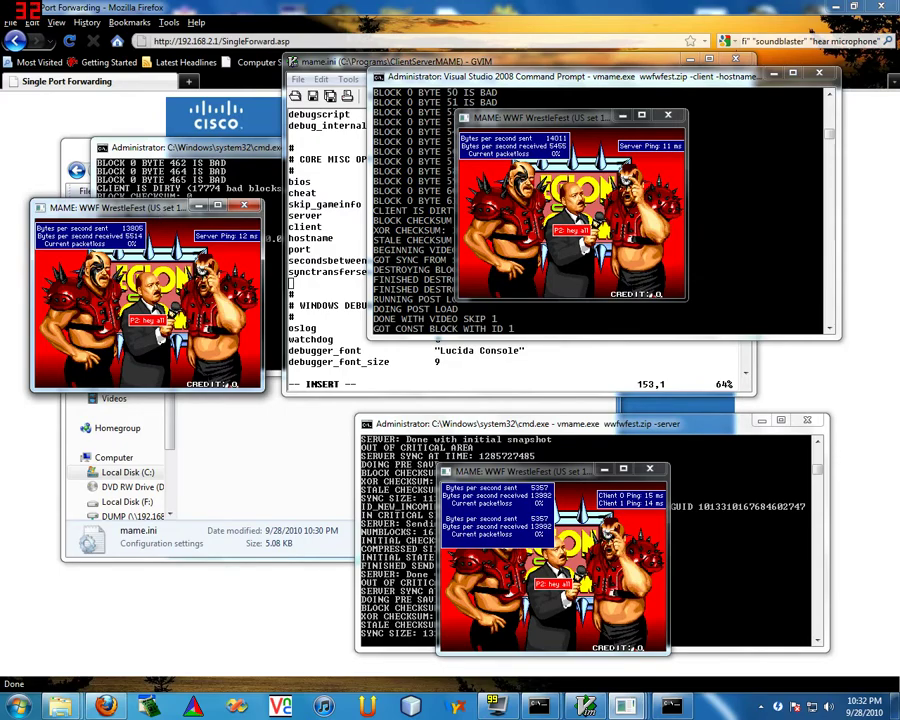
click(578, 190)
key(Return)
text(yo)
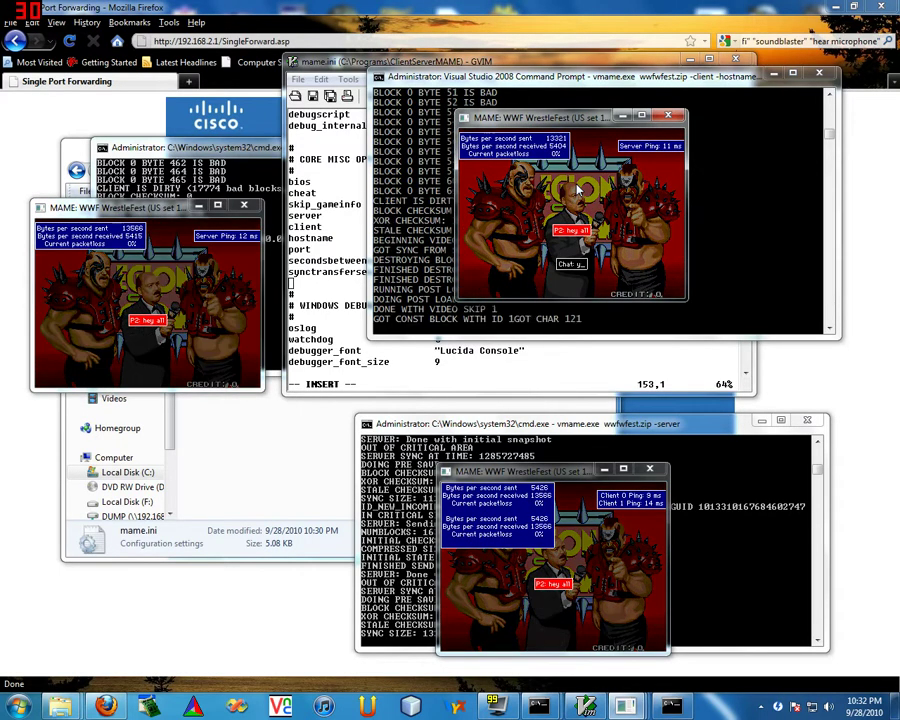
key(Return)
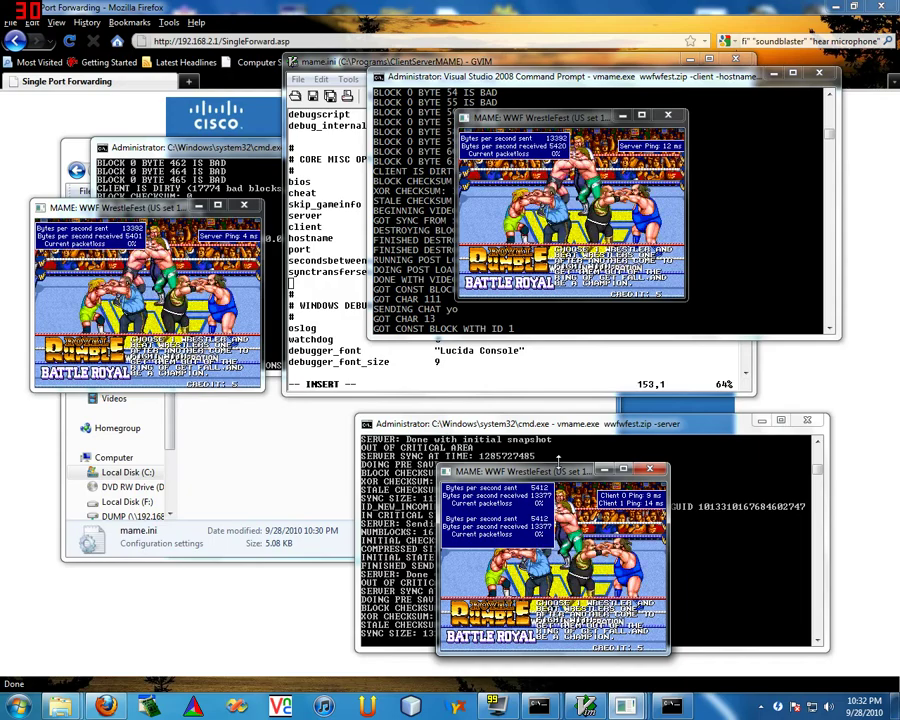
Start a WWF WrestleFest game, choose the Royal Rumble battle royal mode and select a wrestler
key(1)
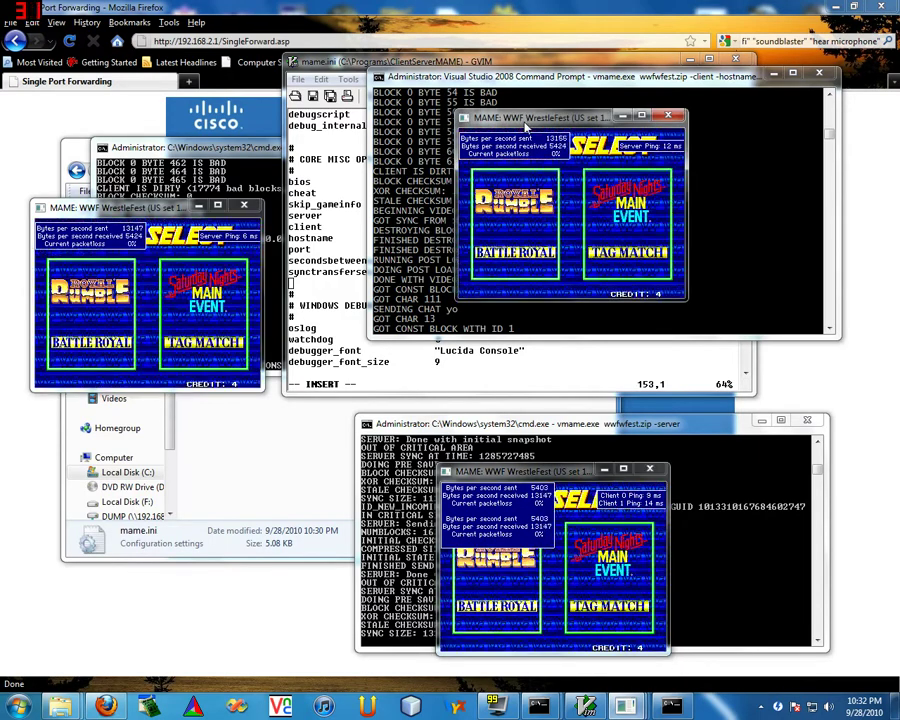
key(ctrl)
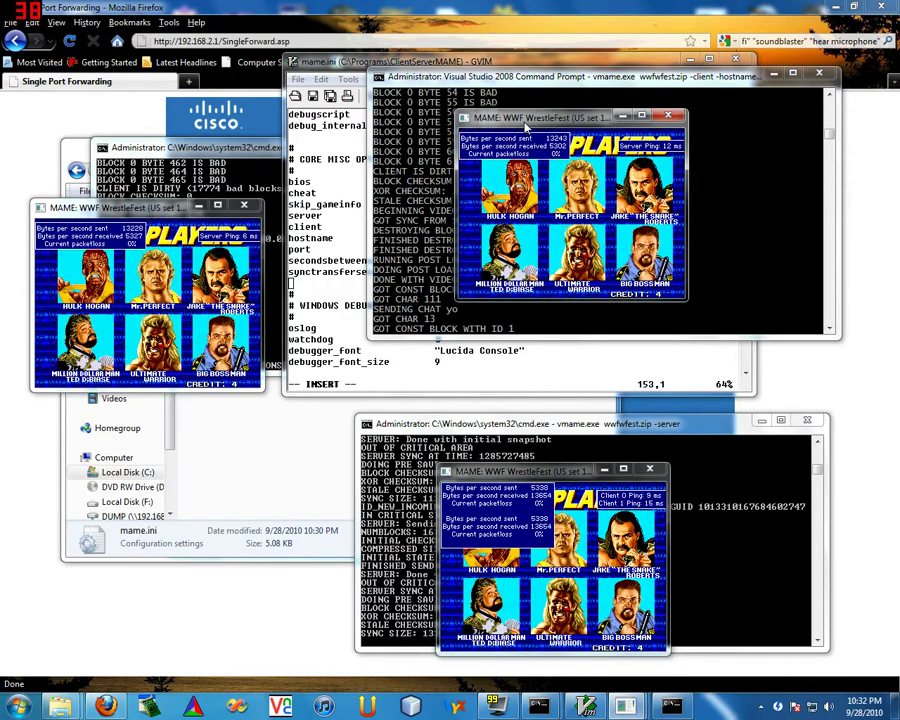
key(ctrl)
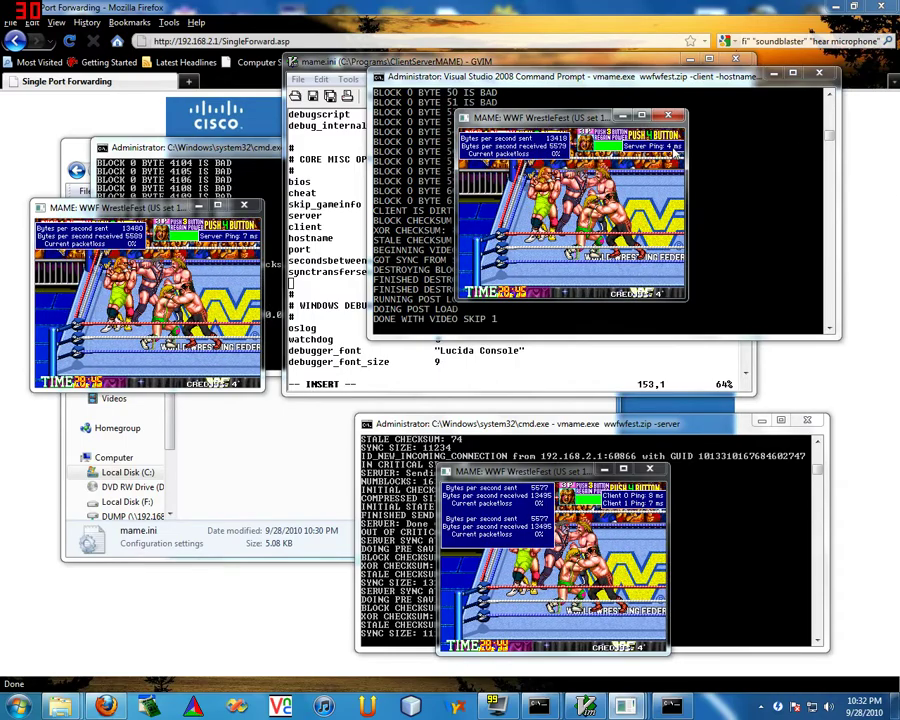
Close the WrestleFest games, then recall vmame.exe mk2.zip -server in the server console and vmame.exe mk2.zip -client -hostname ucfpawn.homelinux.com in the first client's console
click(675, 118)
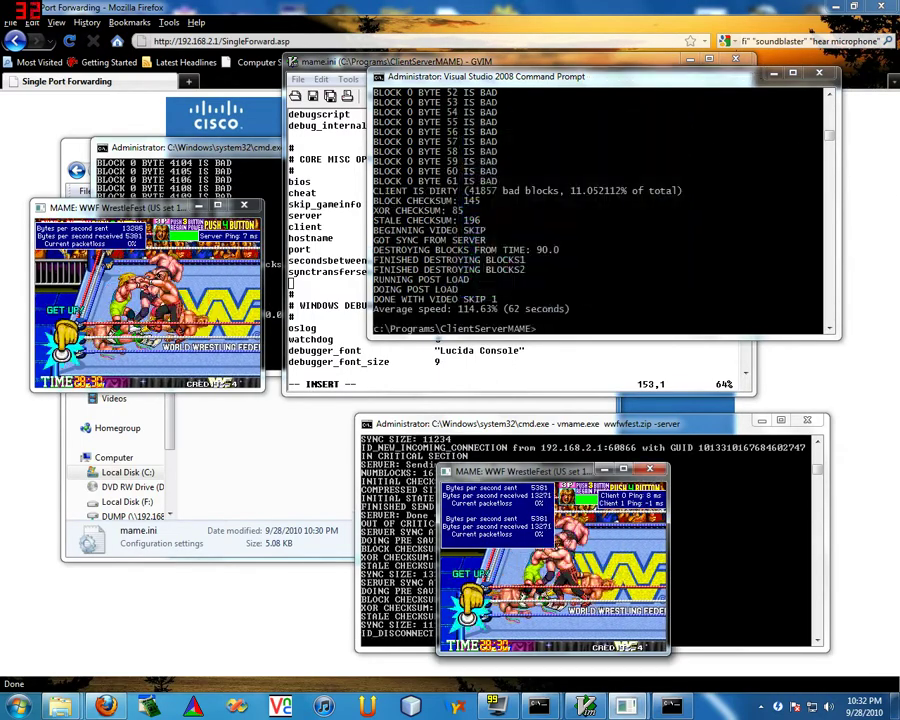
click(650, 470)
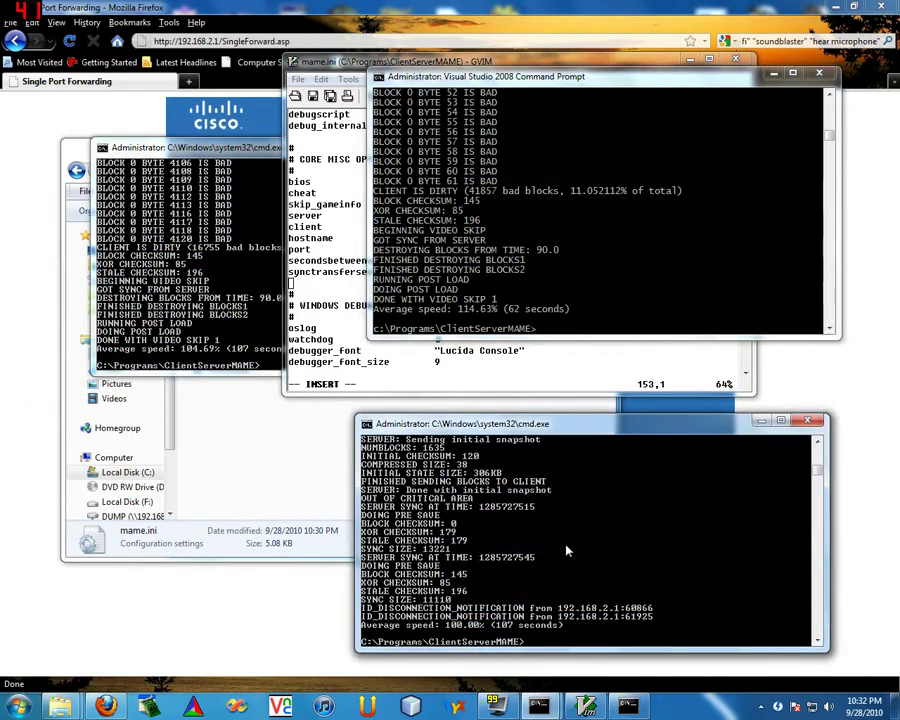
key(Up)
key(Up)
click(221, 303)
key(Up)
key(Up)
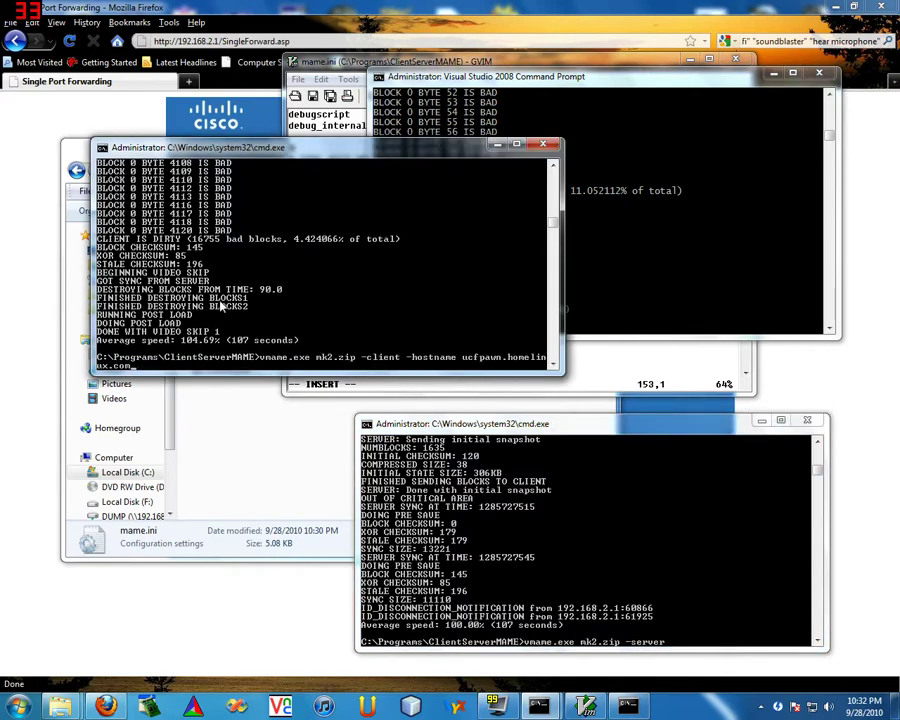
Close the second client's Visual Studio 2008 Command Prompt
click(658, 274)
key(Up)
key(Up)
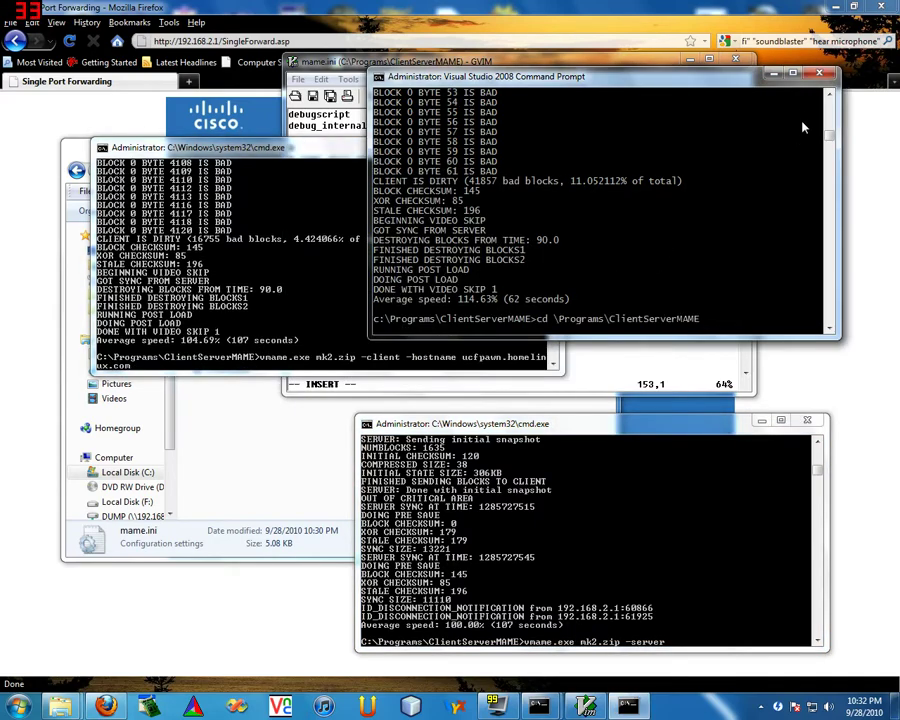
click(820, 74)
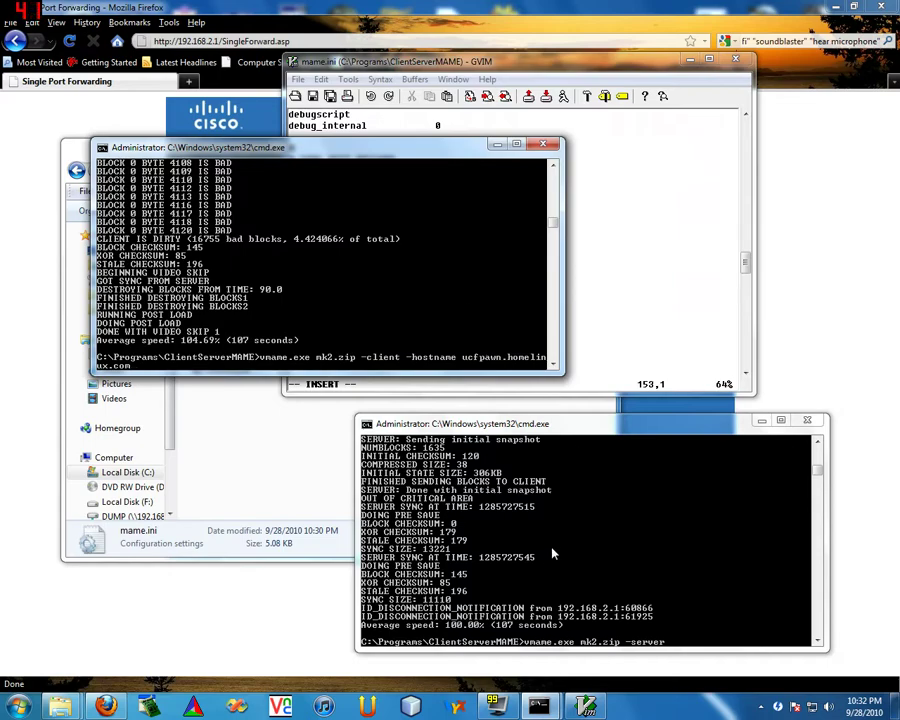
Open NetLimiter 3 Pro and enable the 40 kB download and upload limits for the Multiple Arcade Machine Emulator
click(650, 261)
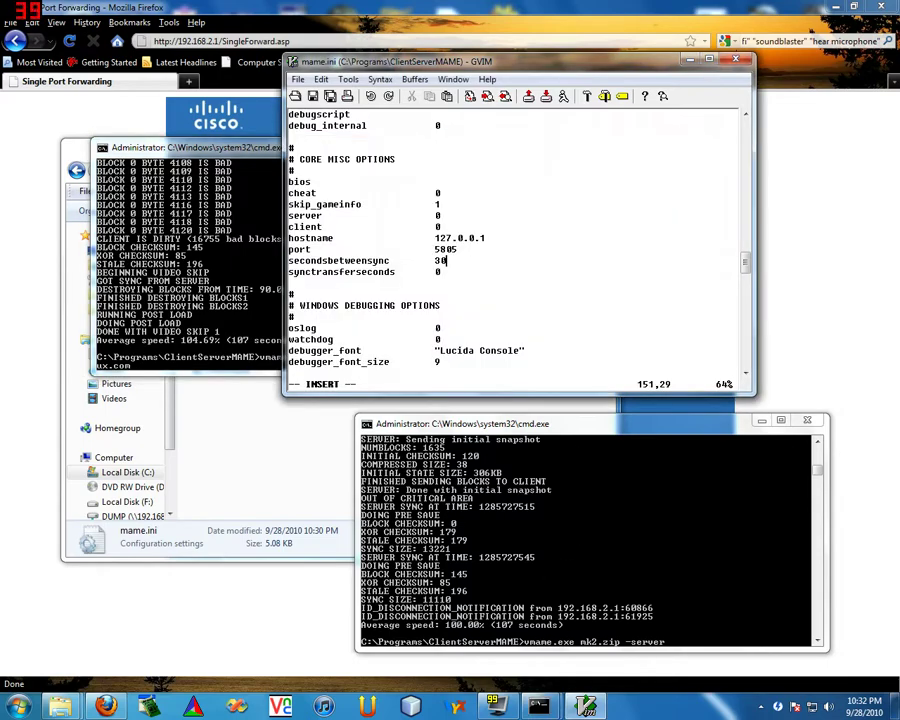
click(746, 706)
right_click(783, 611)
click(805, 579)
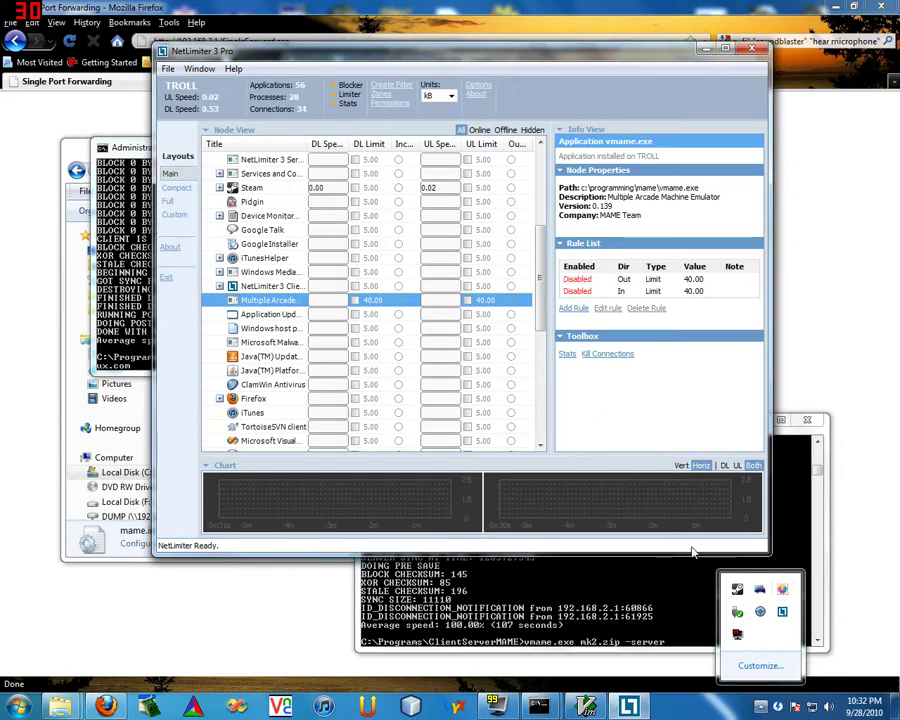
click(721, 651)
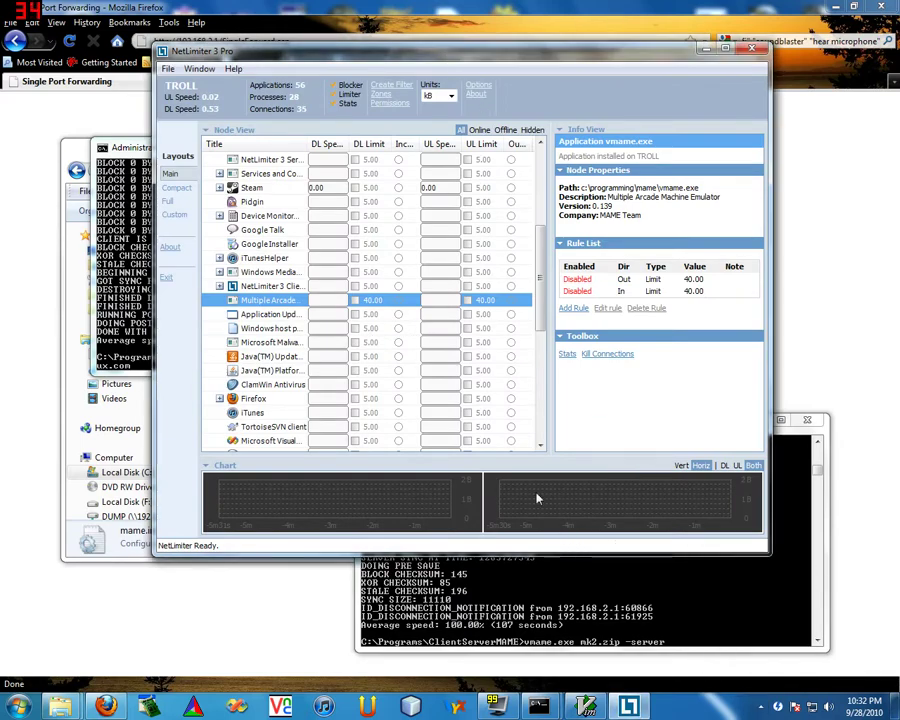
click(355, 300)
click(468, 300)
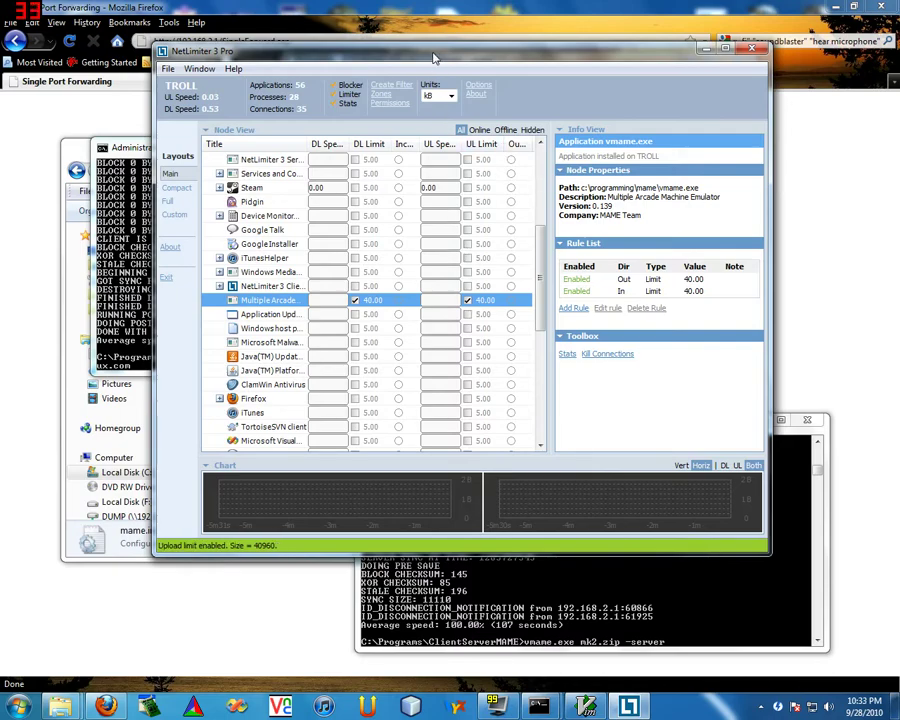
Rearrange the NetLimiter and client console windows and bring both the client and server consoles to the front
drag(435, 57, 480, 37)
click(136, 178)
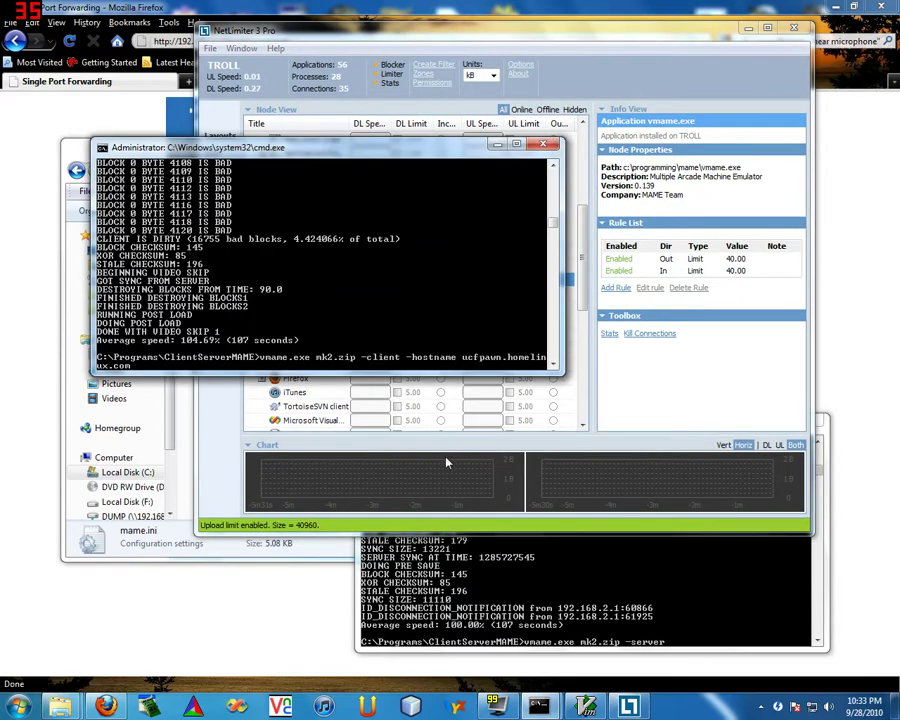
click(539, 614)
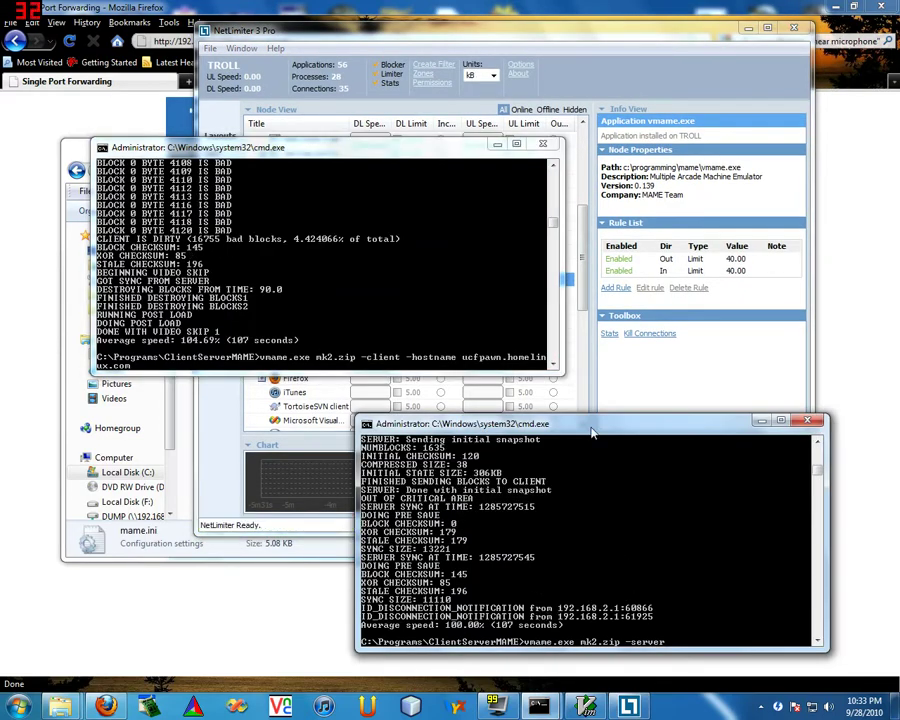
drag(411, 153, 365, 165)
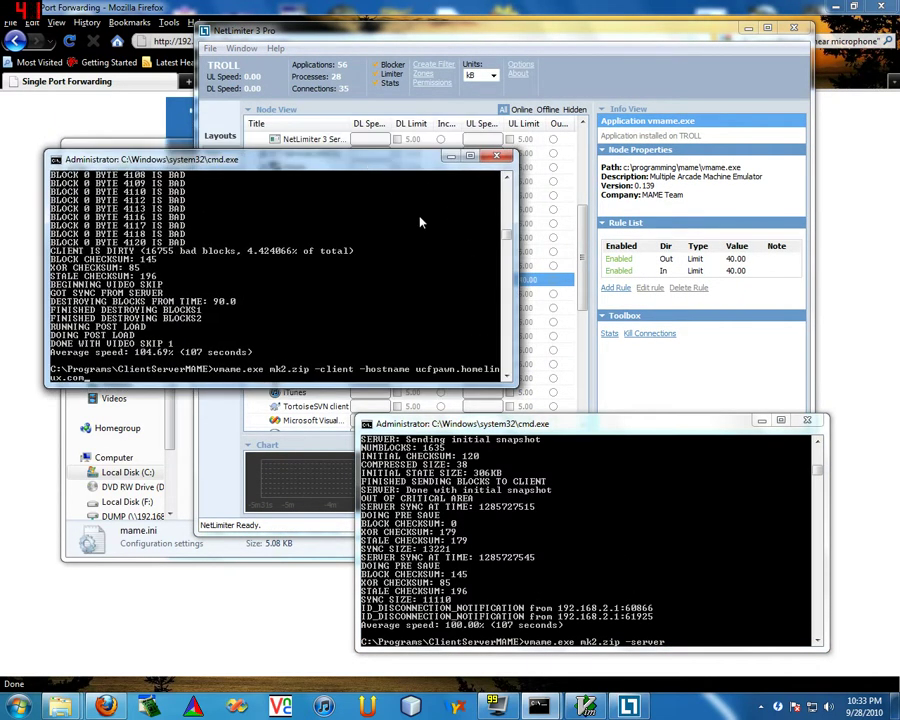
Move the mame.ini editor clear of the consoles and set synctransferseconds to 10
click(590, 707)
drag(340, 58, 412, 11)
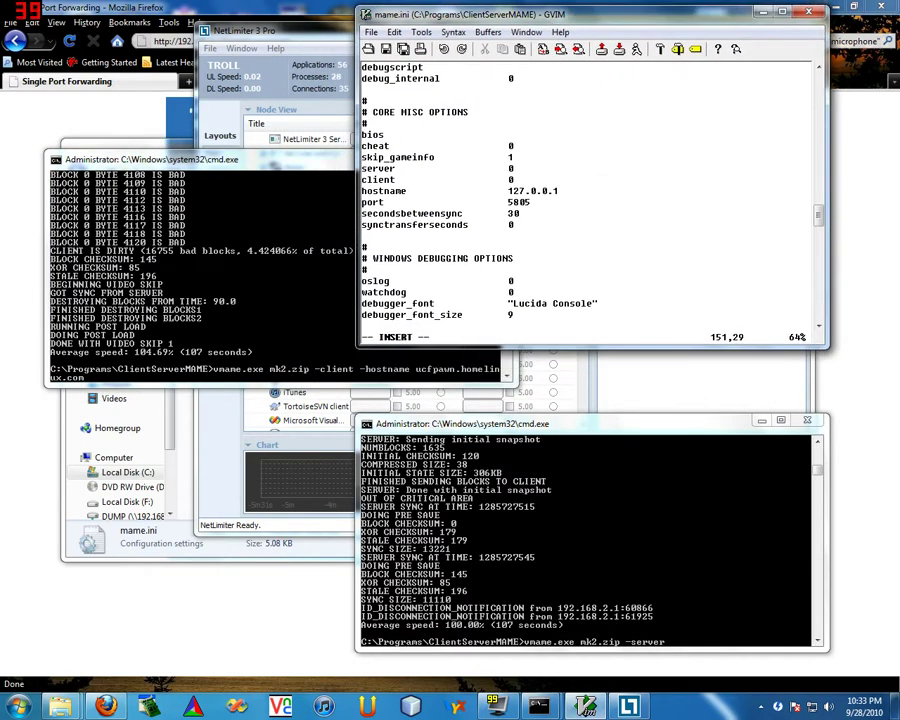
key(BackSpace)
Run vmame.exe mk2.zip -server and move the server's Mortal Kombat II window over its console
click(465, 497)
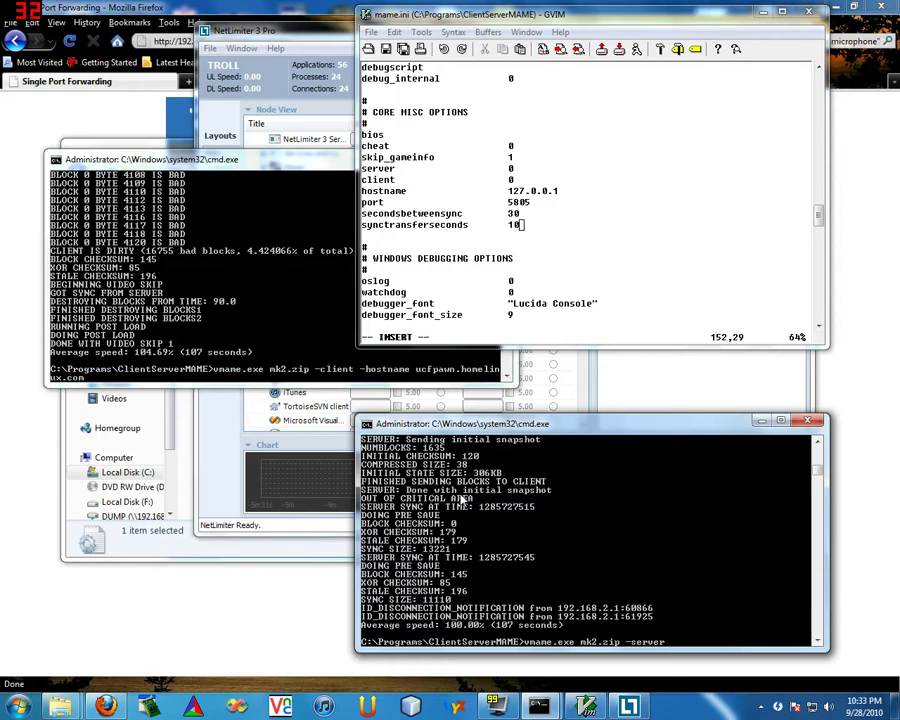
key(Return)
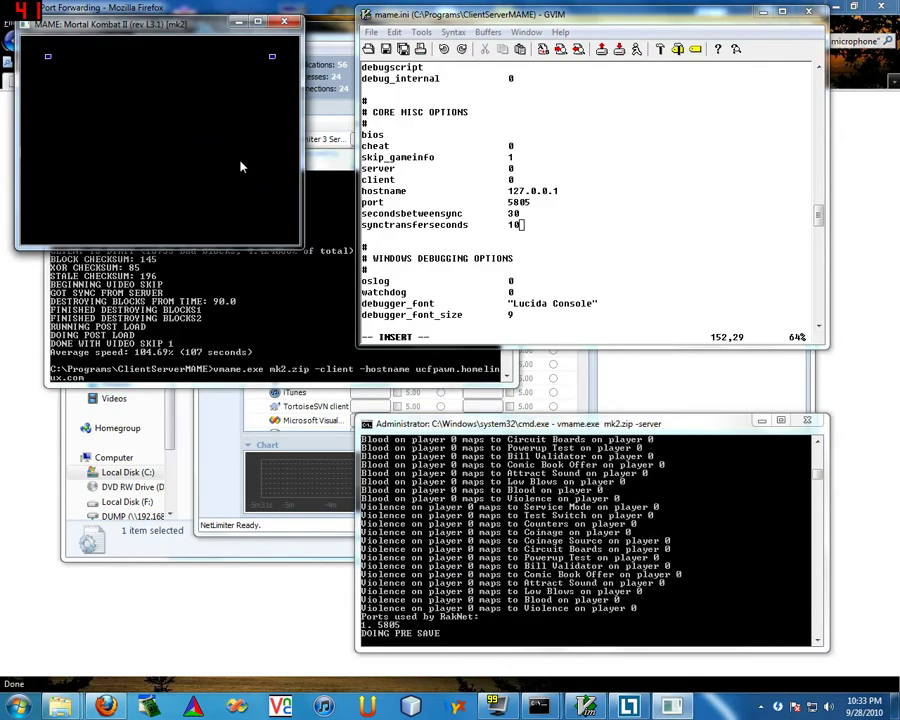
drag(153, 22, 675, 389)
Run the Mortal Kombat II client command and place its game window over the lower part of the client console
click(258, 312)
key(Return)
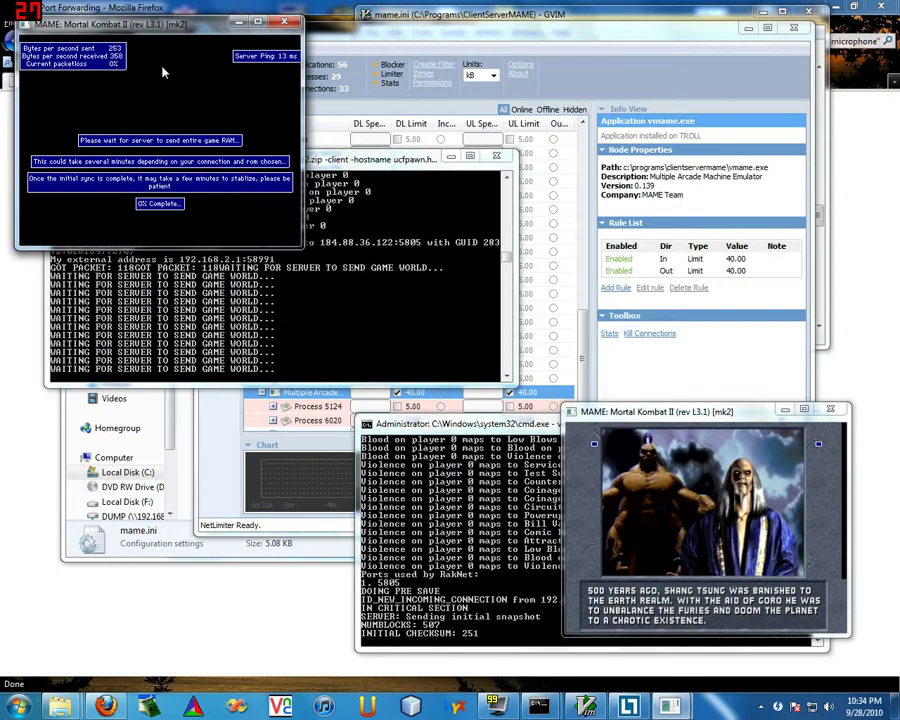
drag(153, 23, 228, 275)
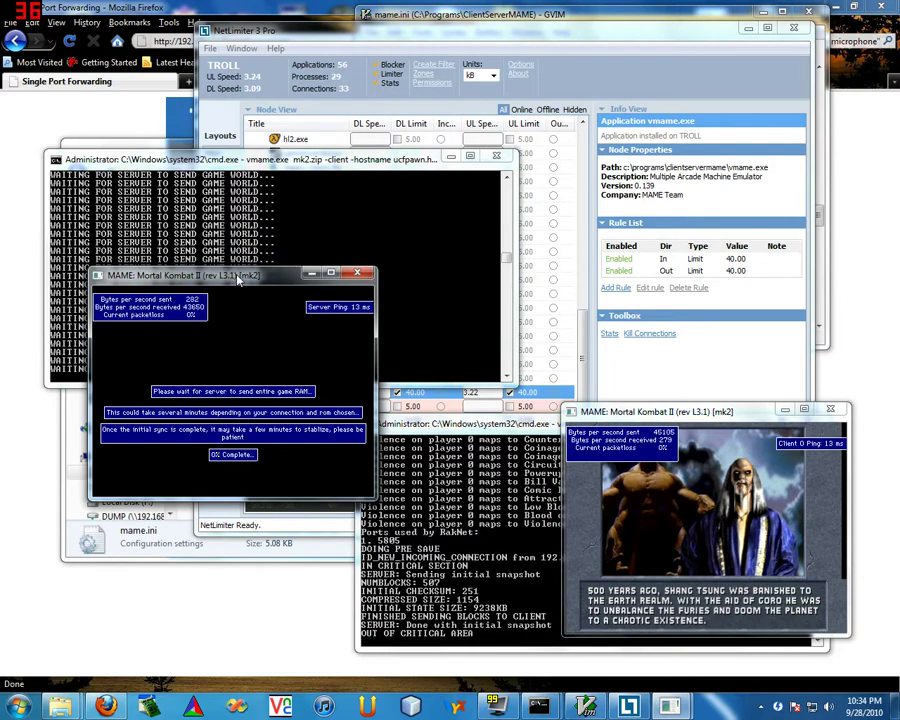
drag(238, 277, 195, 271)
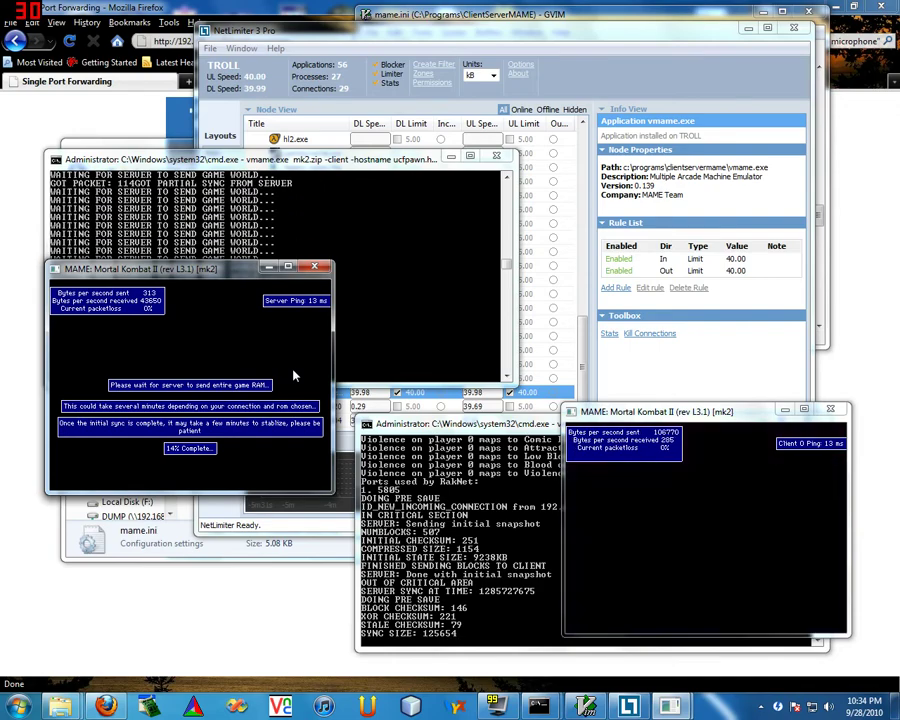
Disable the 40 kB upload and download limits for the Multiple Arcade Machine Emulator in NetLimiter
click(557, 340)
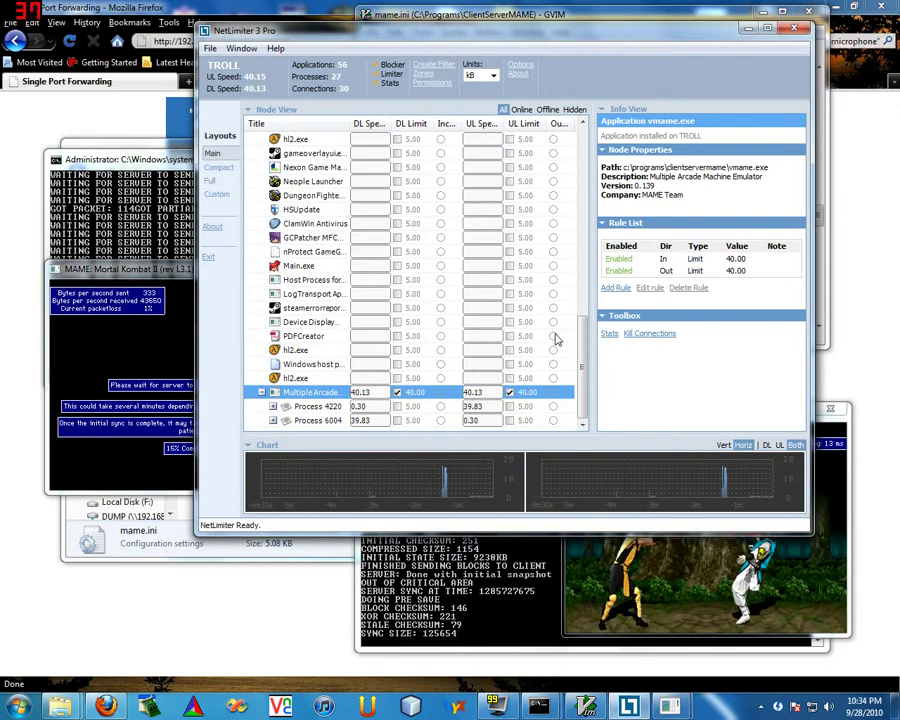
click(510, 392)
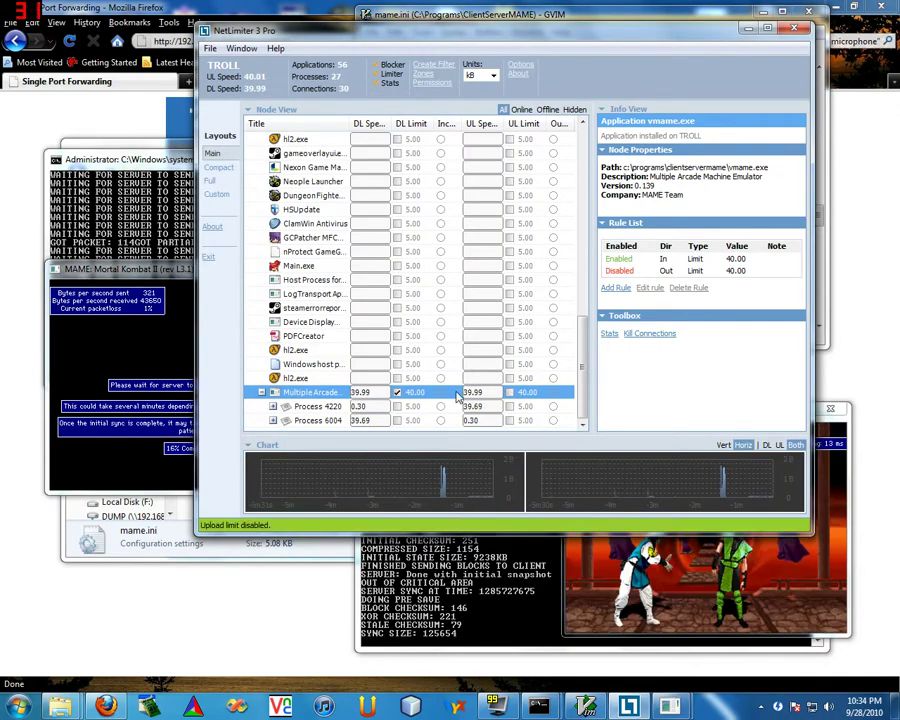
click(397, 392)
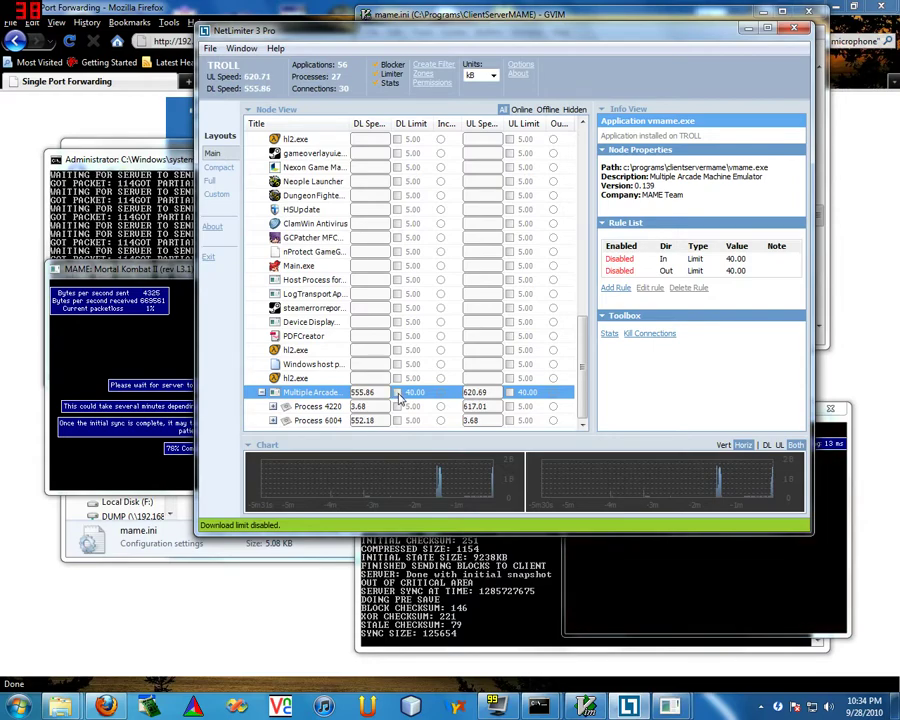
Turn the emulator's 40 kB download and upload limits back on and bring both Mortal Kombat II windows to the front
click(397, 392)
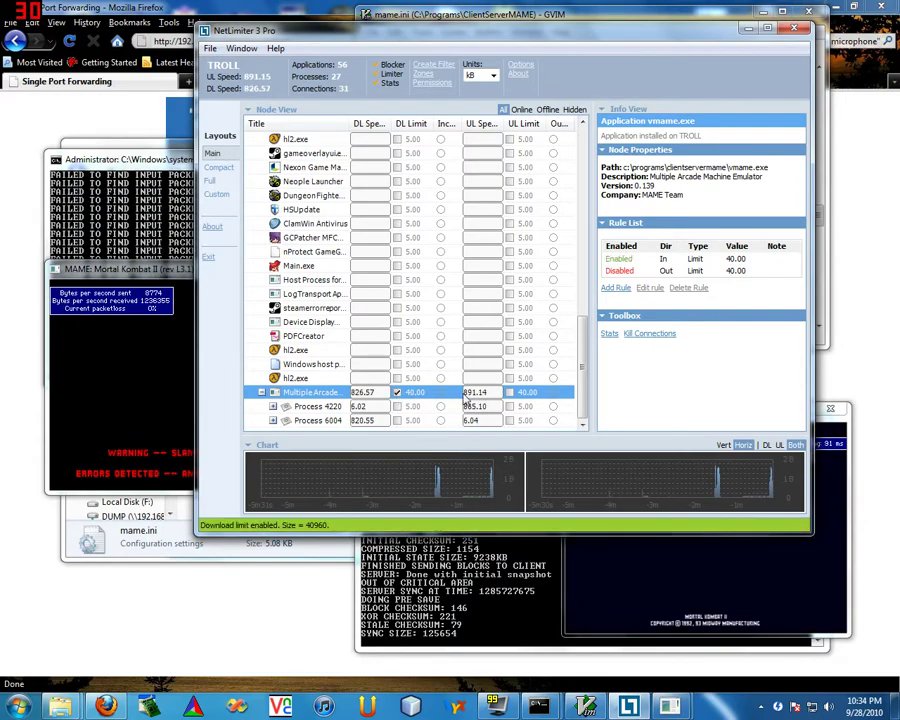
click(510, 392)
click(178, 280)
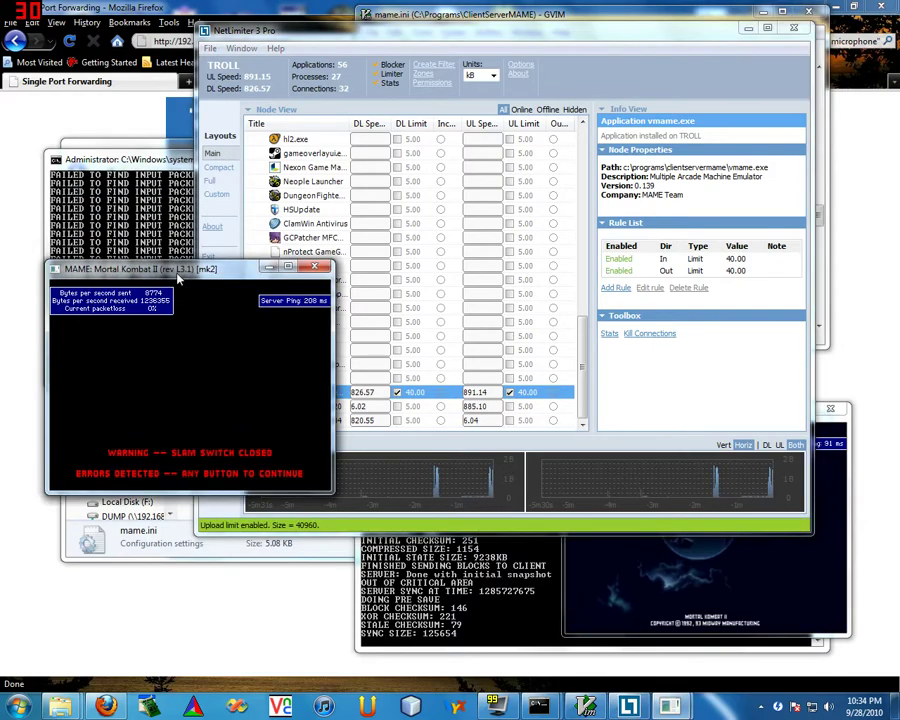
click(851, 480)
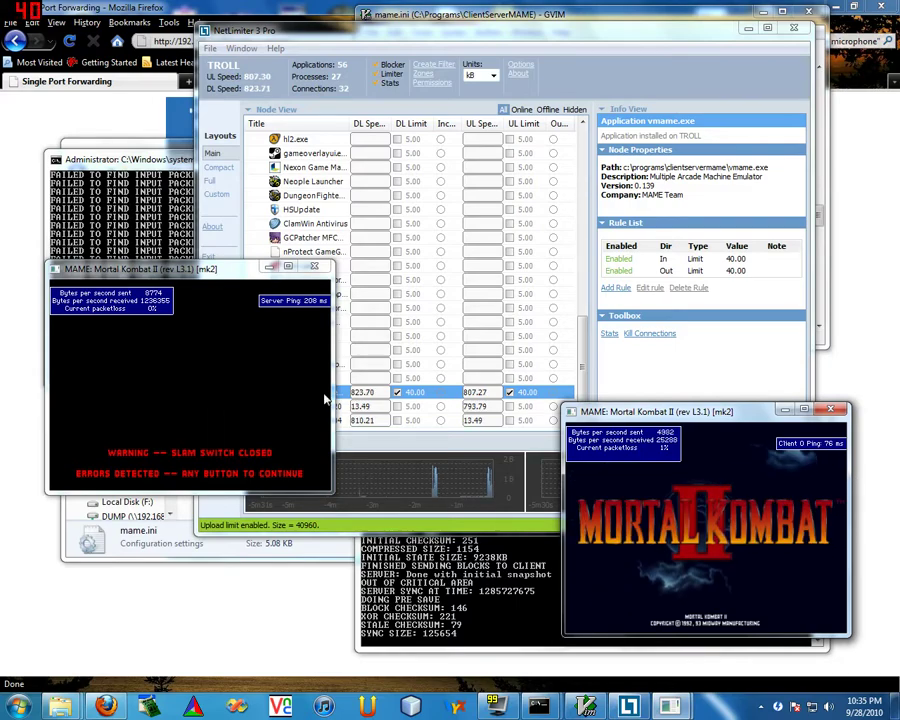
Reposition the client's game window and console so the sync messages and both games can be watched together
drag(160, 269, 145, 428)
click(146, 229)
drag(231, 158, 226, 100)
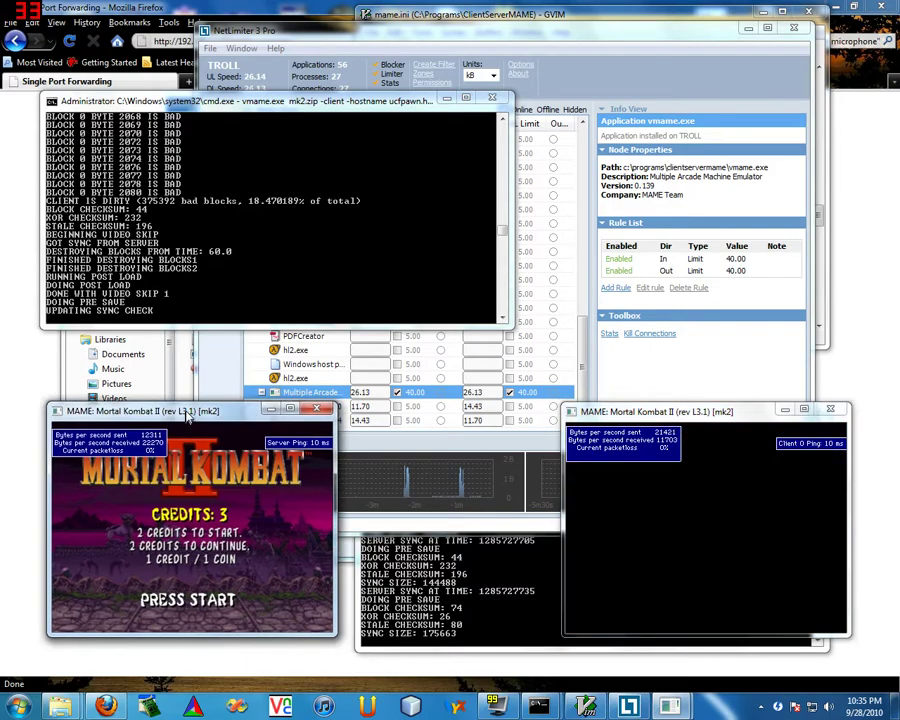
drag(165, 428, 188, 376)
Review the secondsbetweensync and synctransferseconds lines in mame.ini and return to the client's Mortal Kombat II game
click(586, 706)
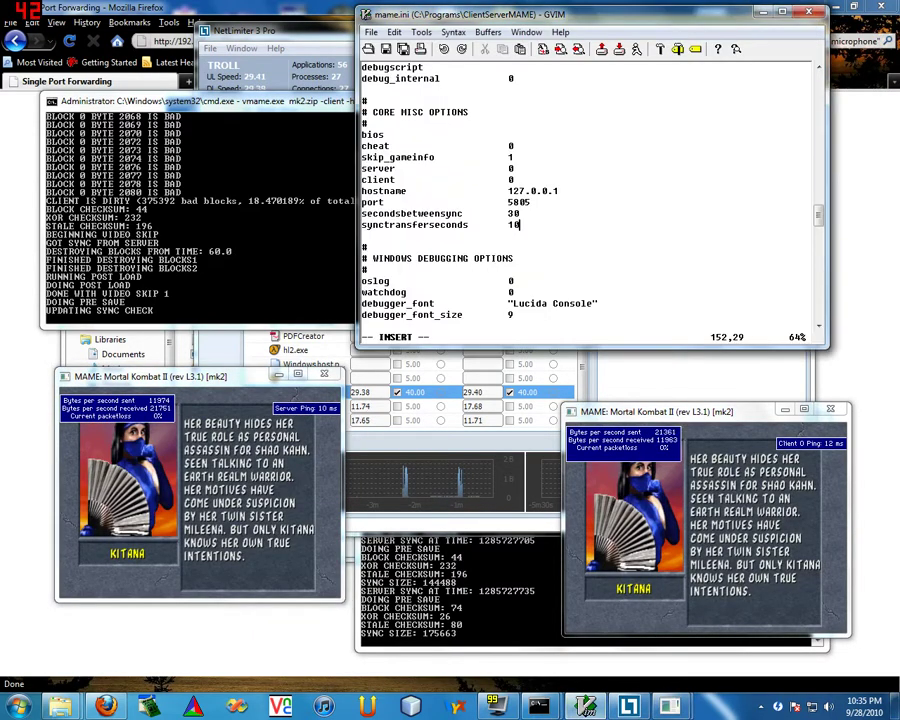
drag(363, 214, 521, 226)
key(Escape)
key(shift+Up)
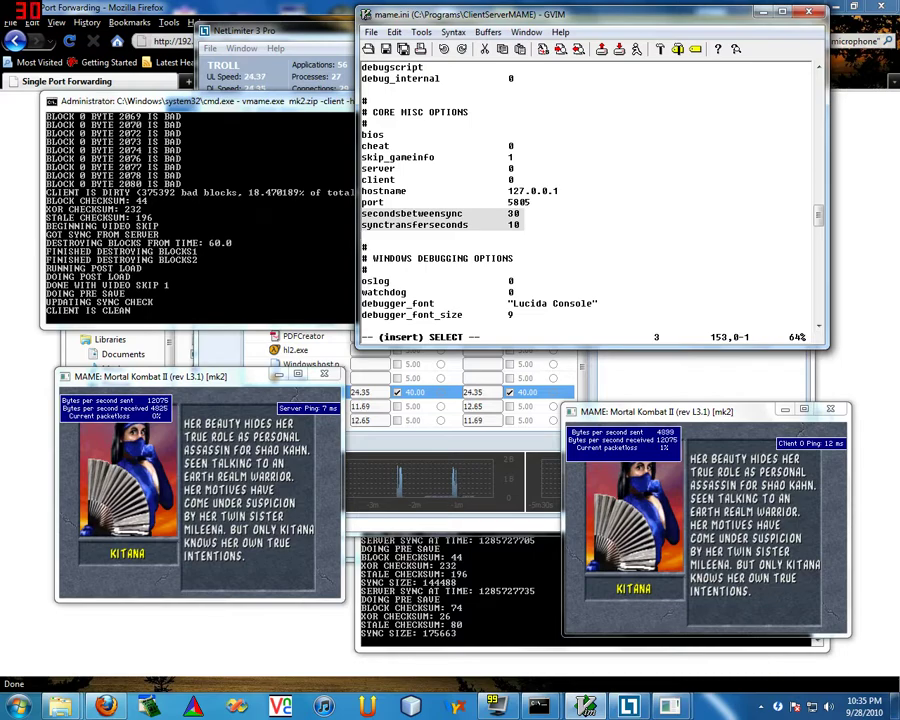
key(Escape)
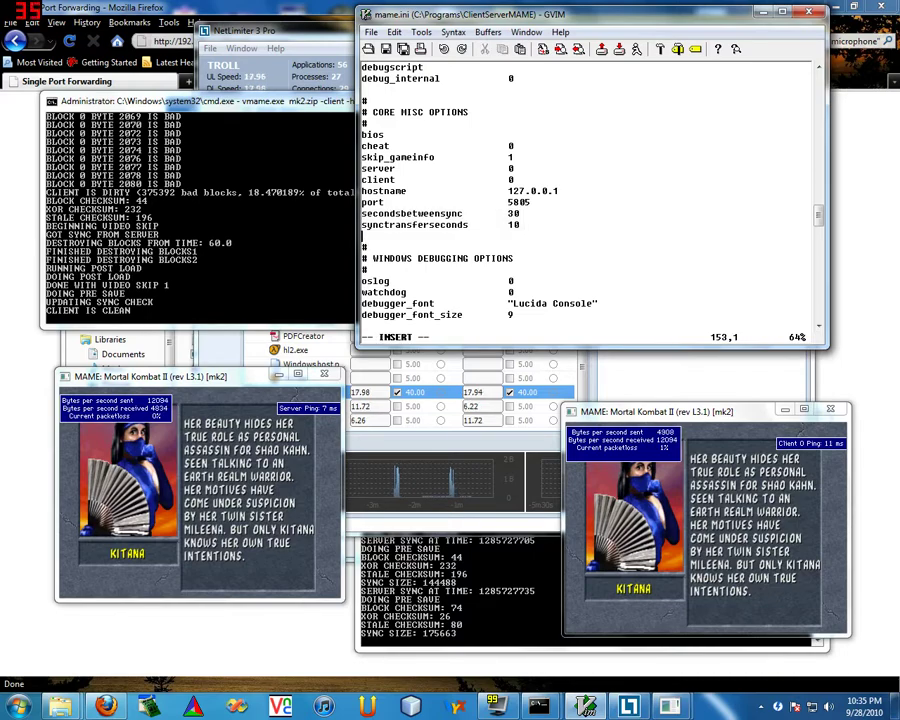
drag(509, 225, 546, 227)
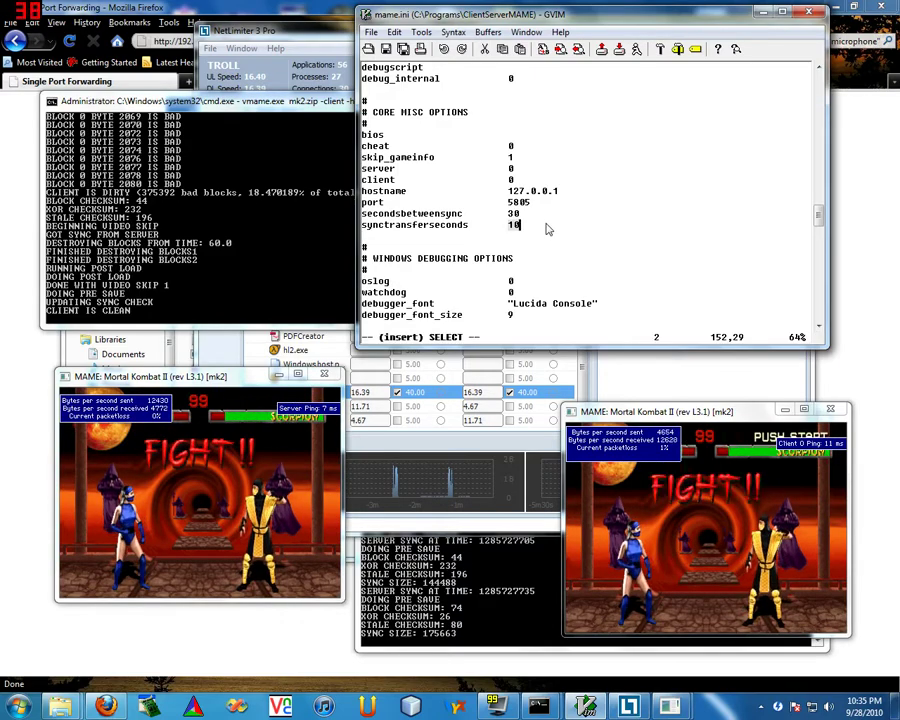
click(566, 235)
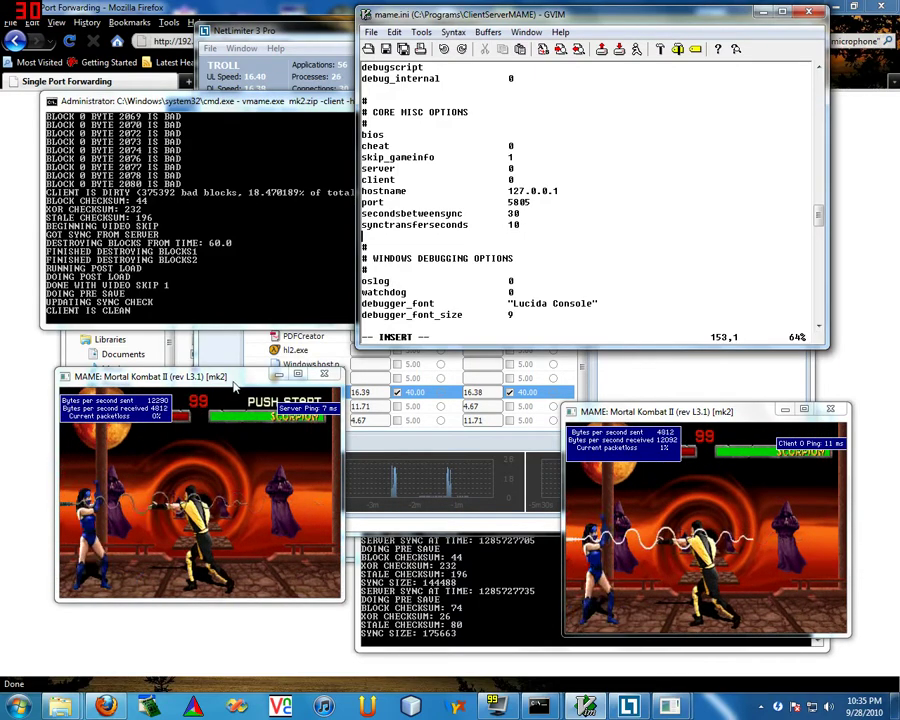
click(199, 381)
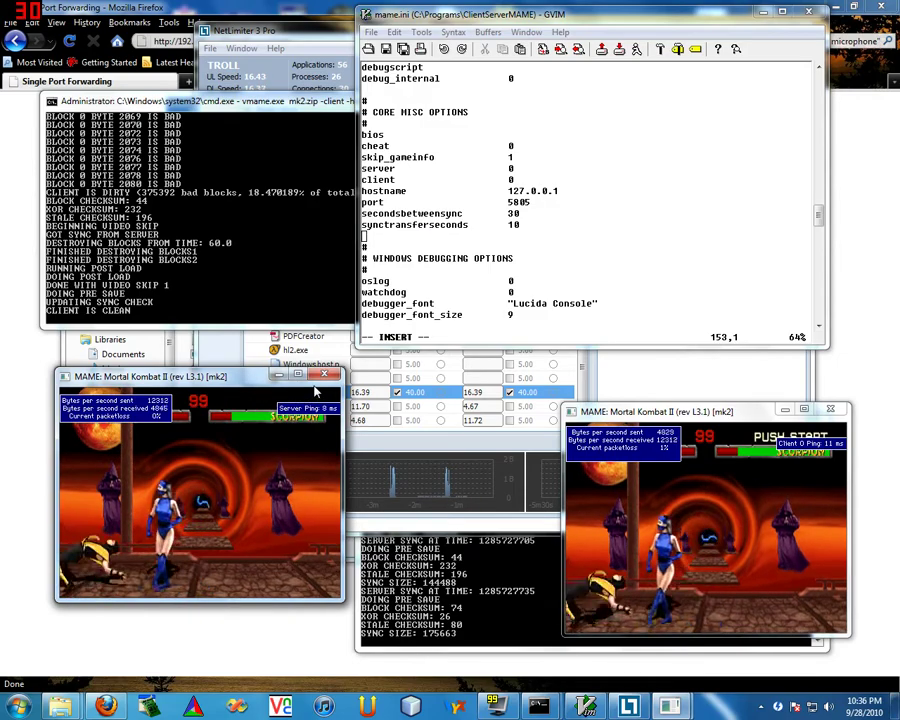